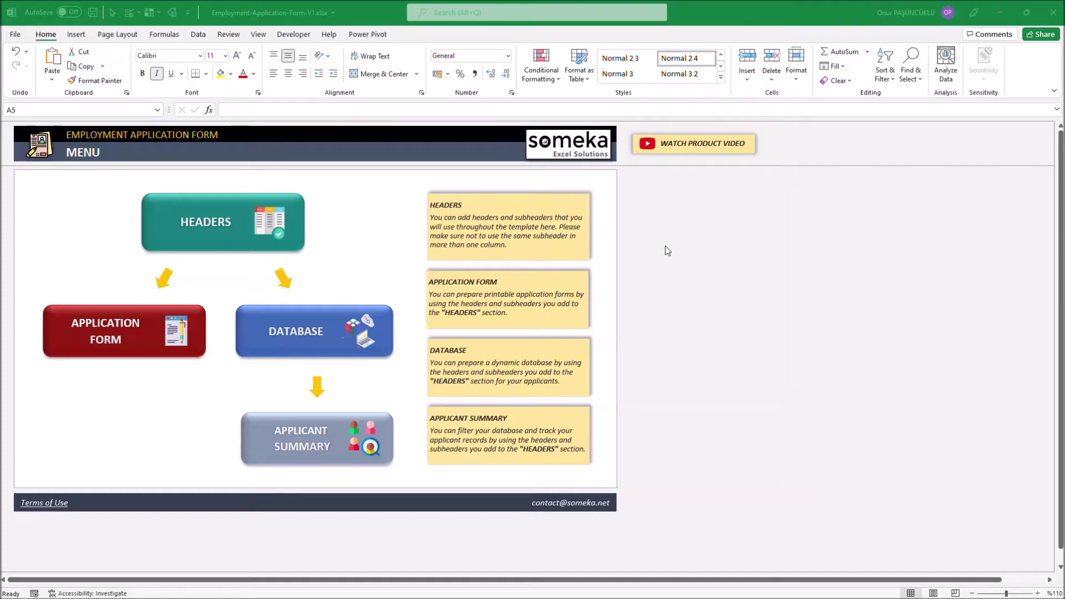
# - Tour the Headers and Application Form sheets, returning to the main menu after each
pyautogui.click(205, 230)
pyautogui.click(476, 172)
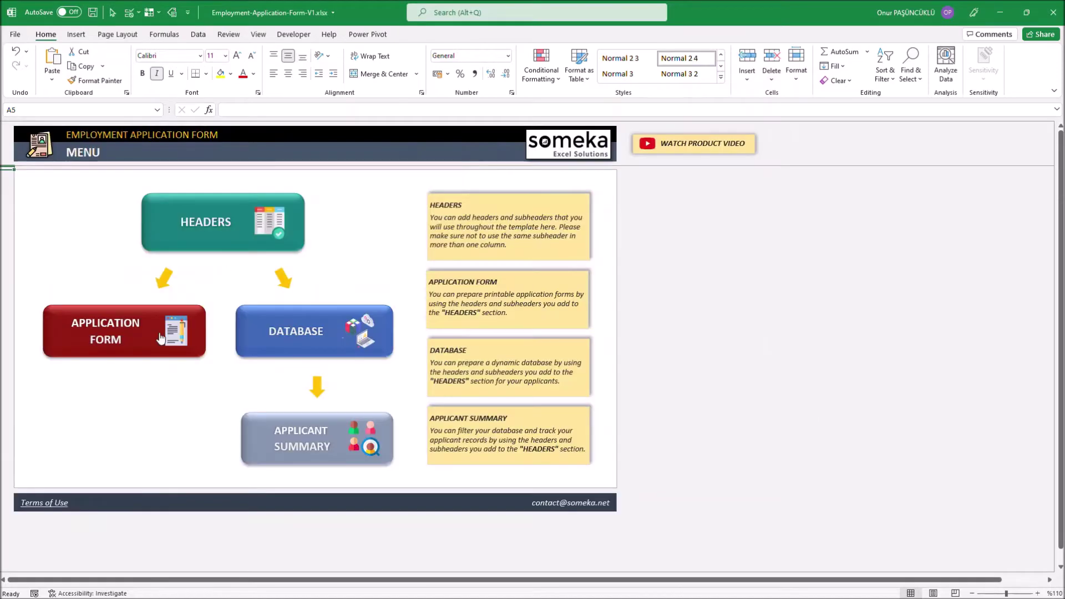
pyautogui.click(160, 338)
pyautogui.click(600, 147)
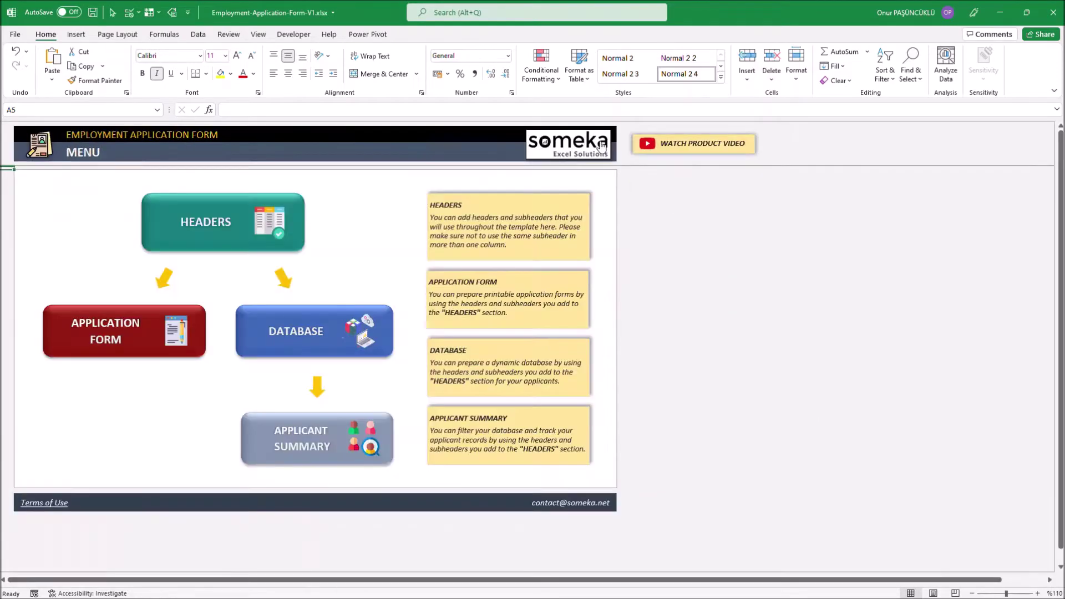
# - Tour the Applicants Database and Applicant Summary sheets, then bring up the Headers sheet
pyautogui.click(364, 299)
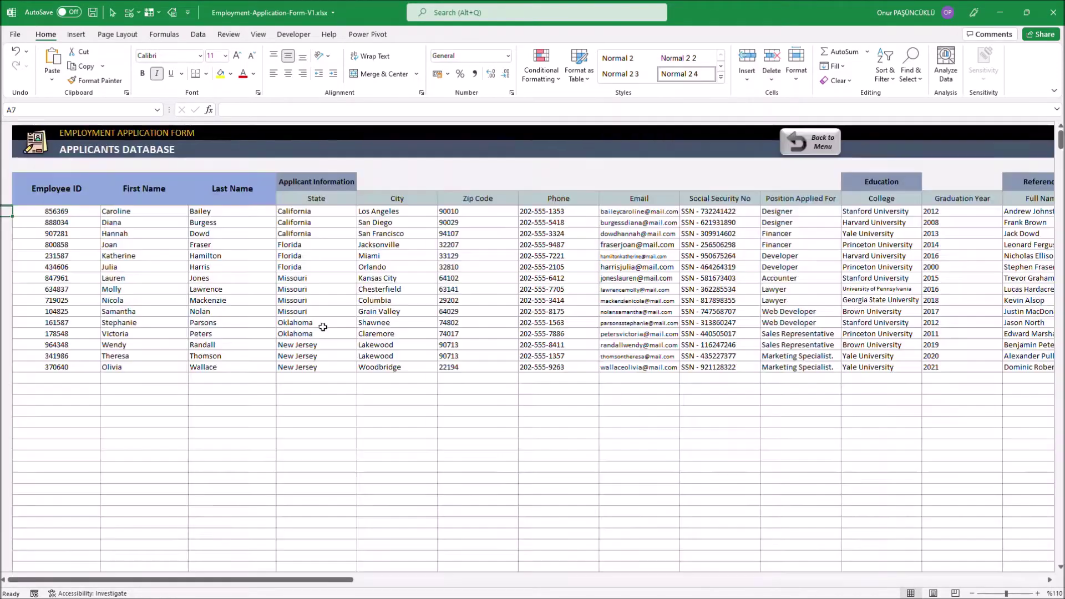
pyautogui.click(807, 137)
pyautogui.click(337, 433)
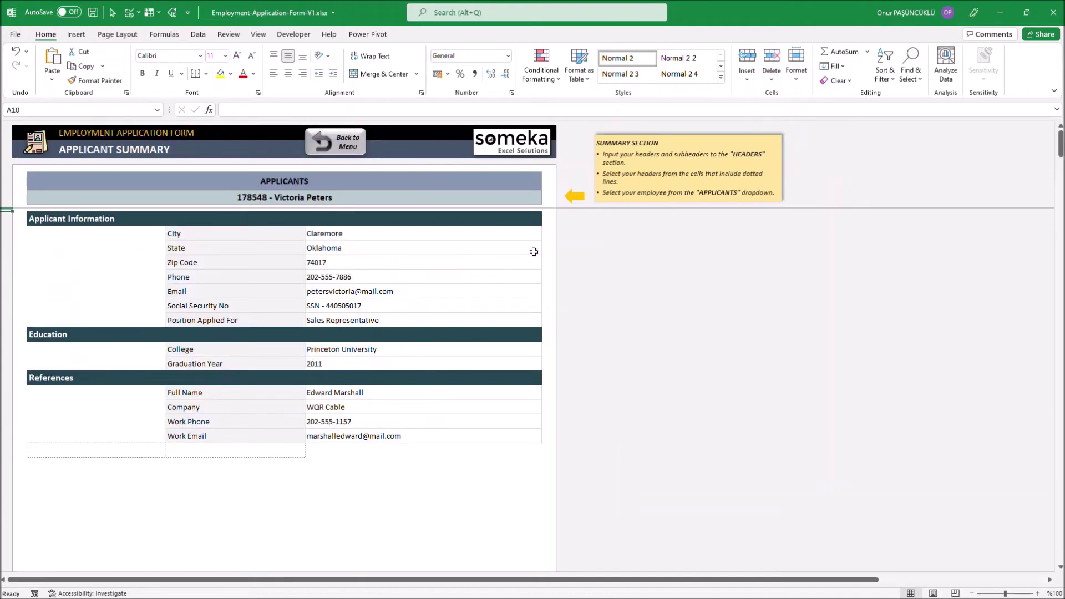
pyautogui.click(335, 147)
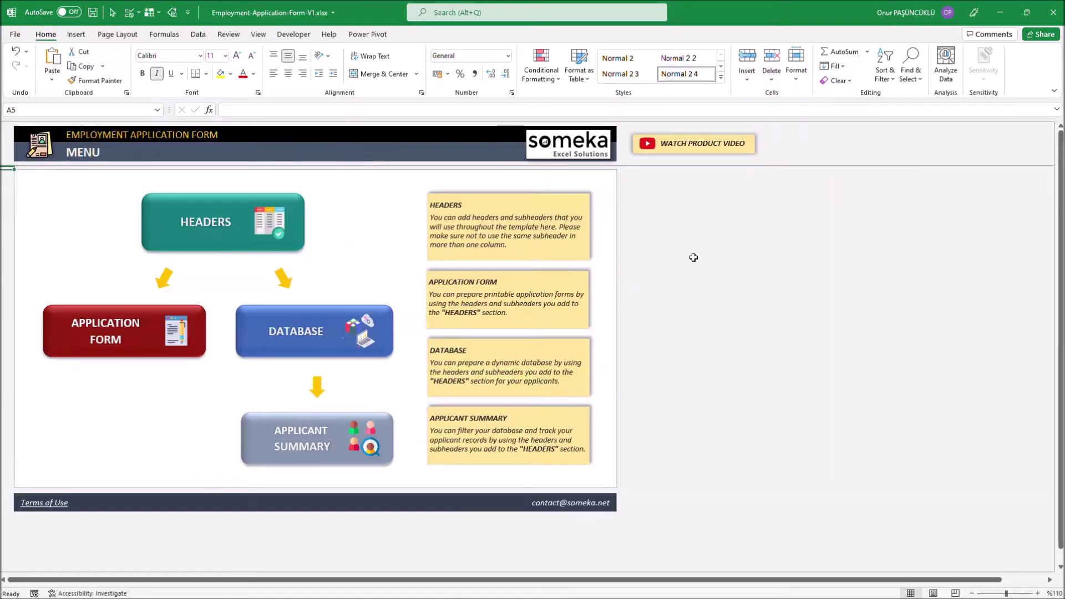
pyautogui.click(224, 219)
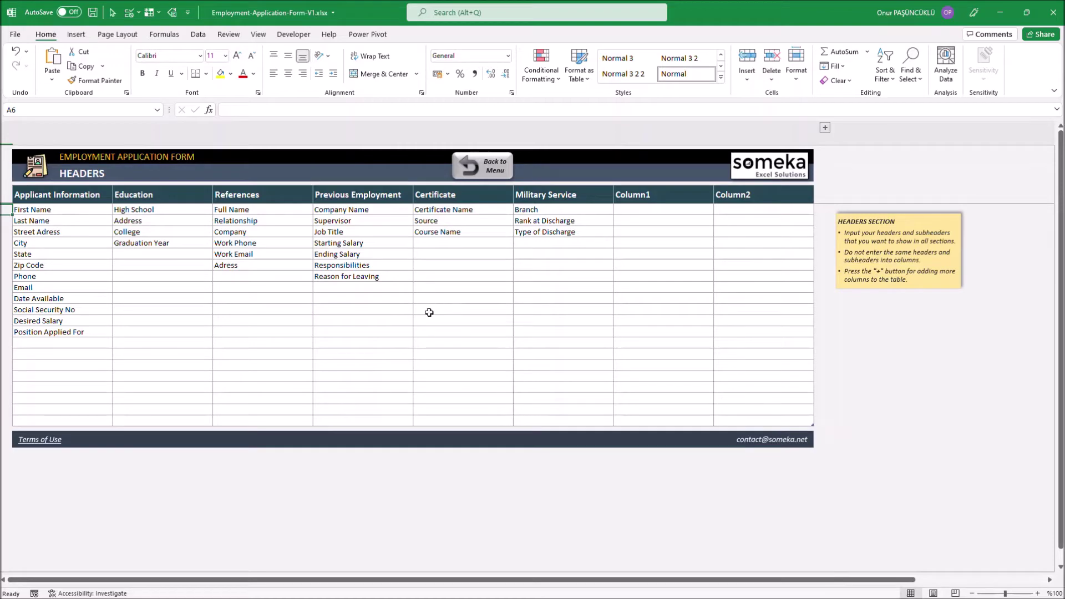
# - Expand the hidden Column3–Column14 headers, select the header row, then go to the Application Form
pyautogui.click(825, 127)
pyautogui.click(908, 196)
pyautogui.moveTo(908, 196); pyautogui.dragTo(67, 420)
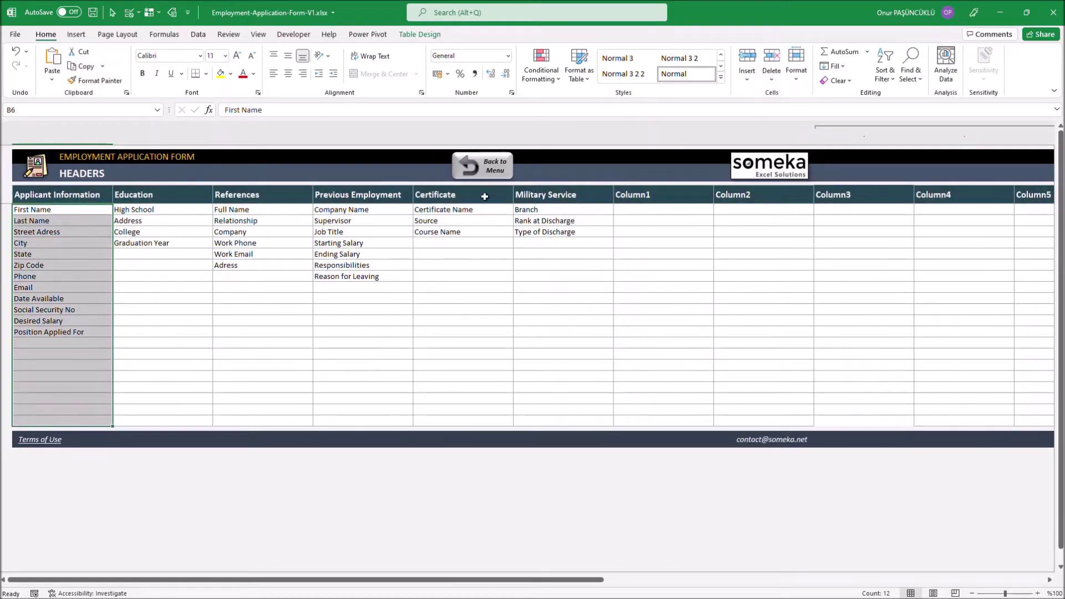
pyautogui.click(485, 175)
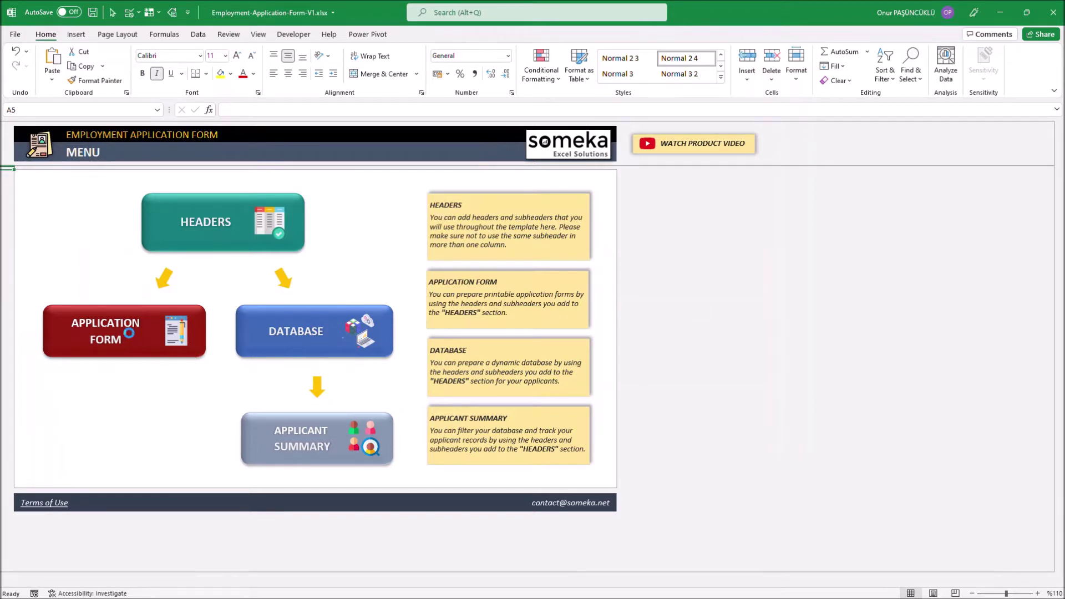
pyautogui.click(150, 353)
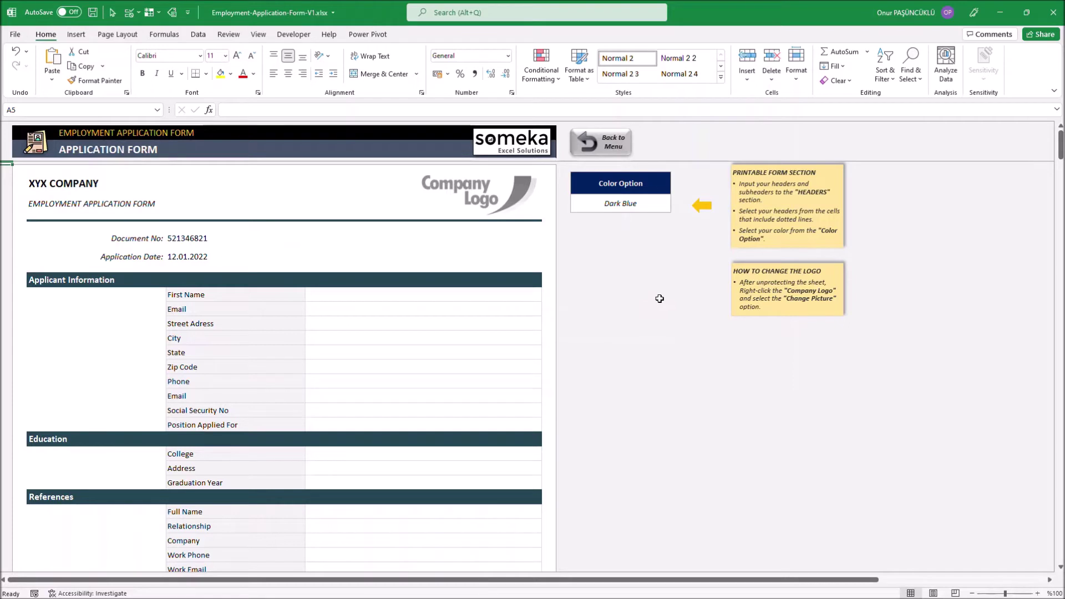
pyautogui.click(141, 282)
pyautogui.click(171, 281)
pyautogui.press('Escape')
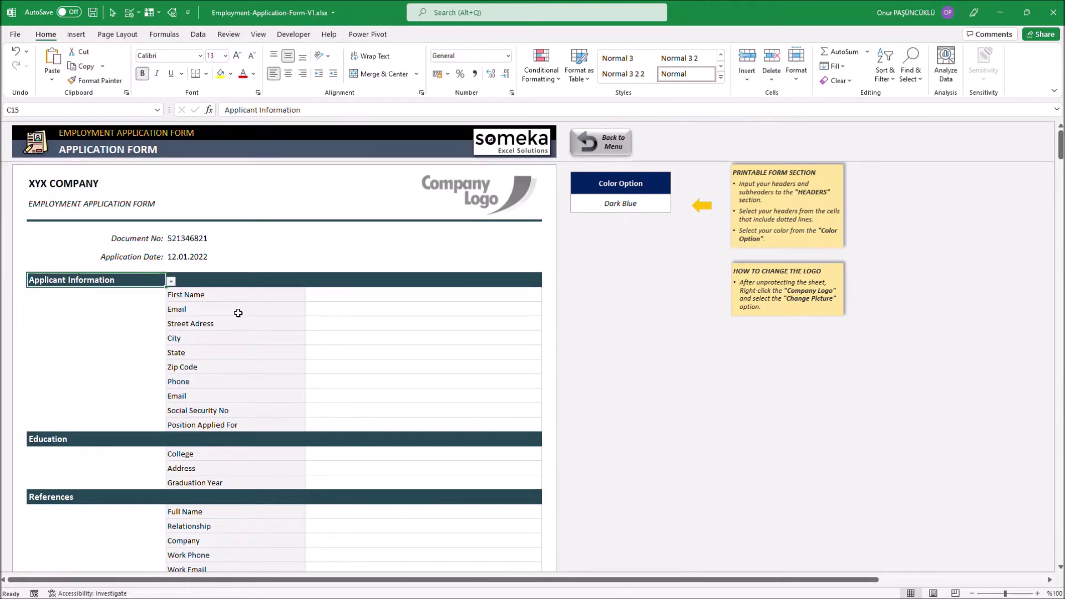
pyautogui.click(242, 324)
pyautogui.click(313, 326)
pyautogui.press('Escape')
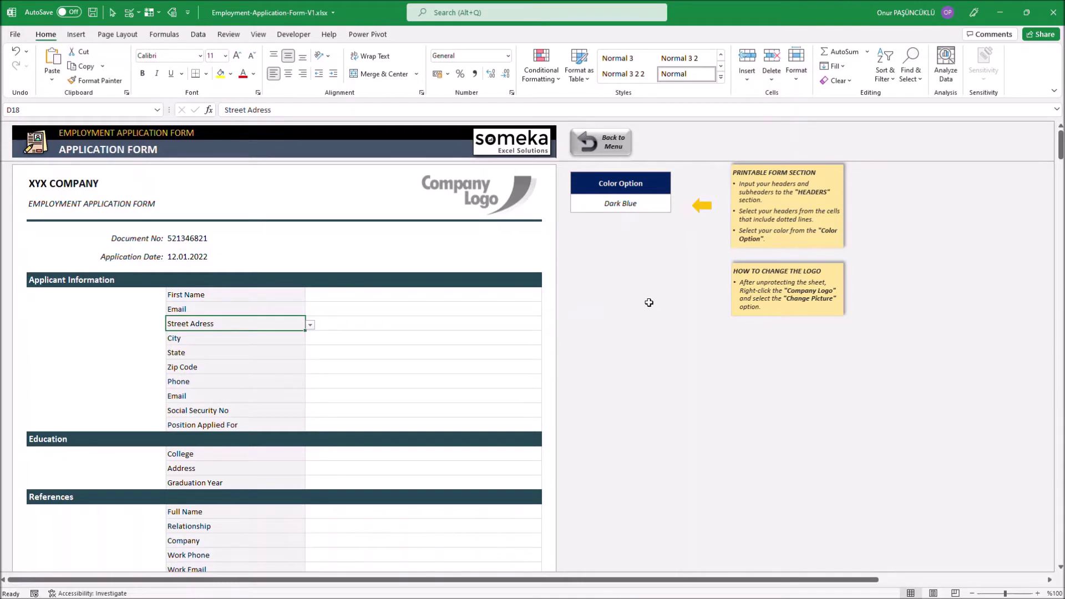
pyautogui.click(663, 207)
pyautogui.click(676, 207)
pyautogui.click(659, 228)
pyautogui.click(677, 207)
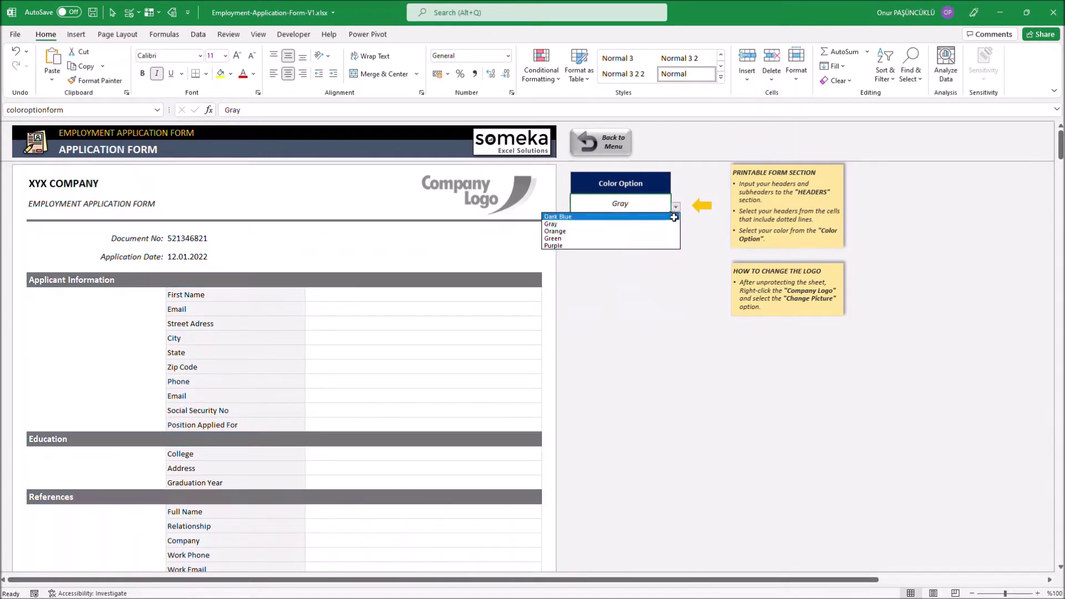
pyautogui.click(673, 219)
pyautogui.click(676, 207)
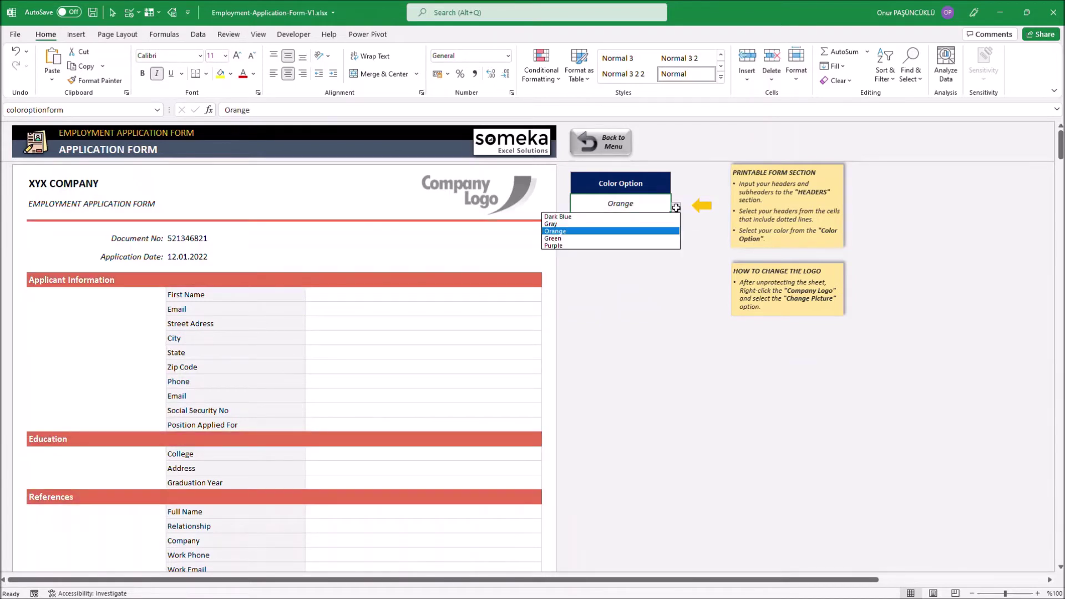
pyautogui.click(665, 234)
pyautogui.click(676, 207)
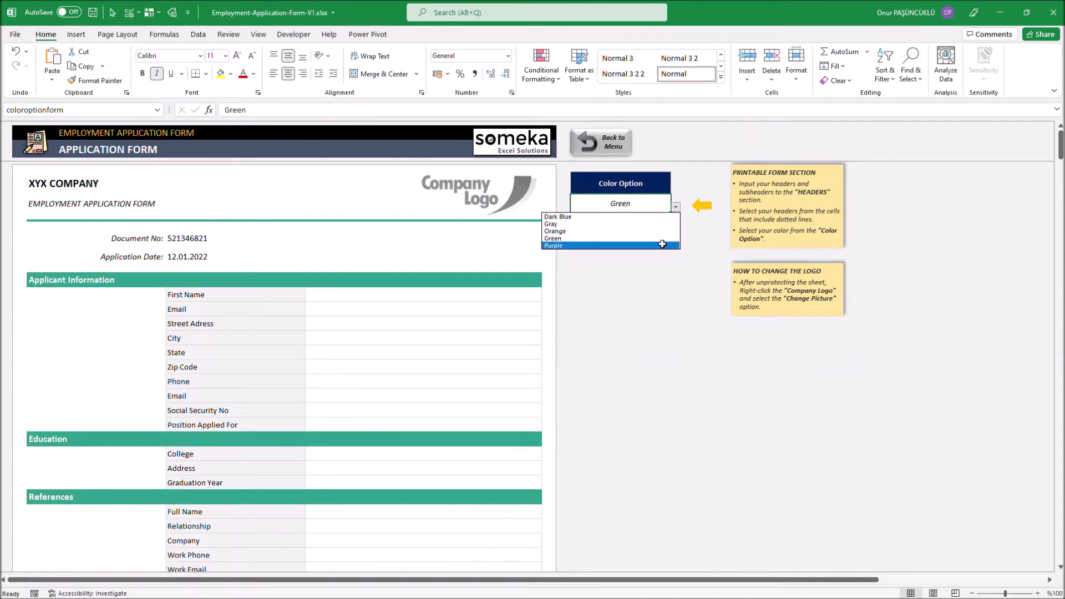
pyautogui.click(666, 239)
pyautogui.click(676, 206)
pyautogui.click(665, 213)
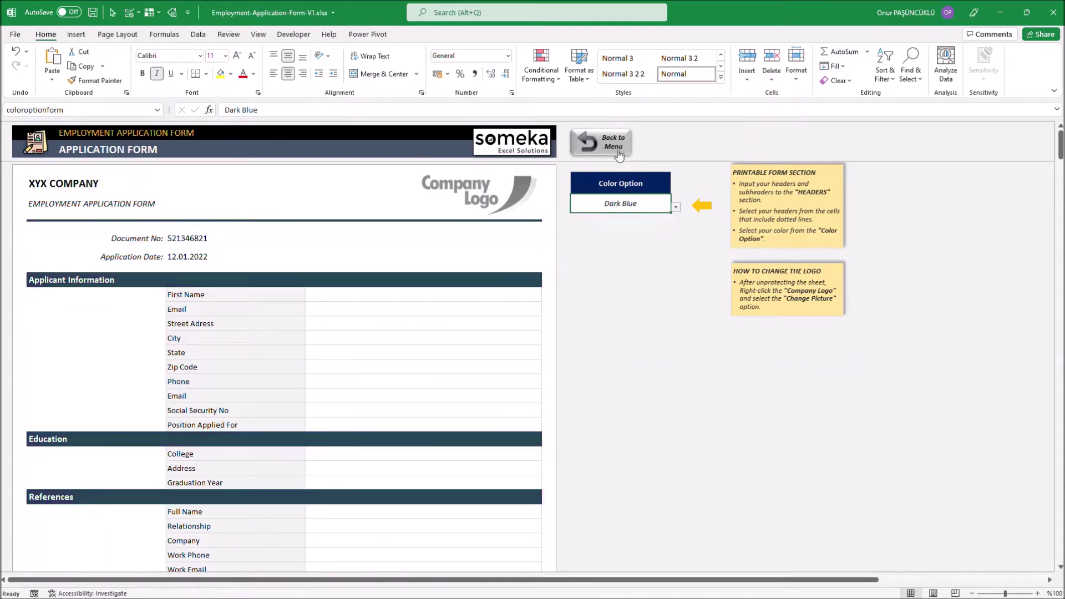
pyautogui.click(602, 142)
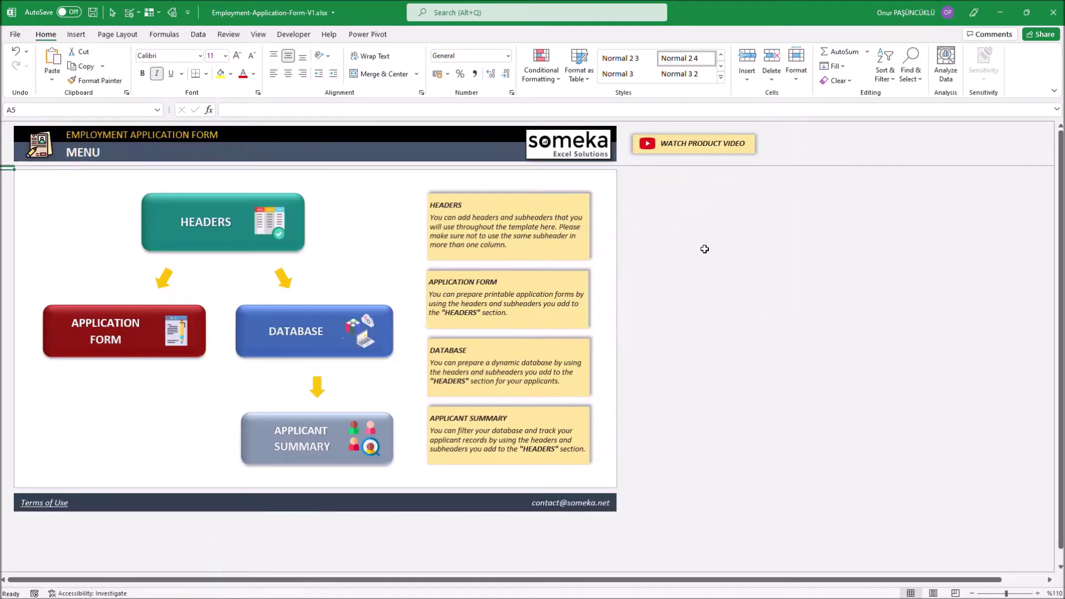
pyautogui.click(303, 333)
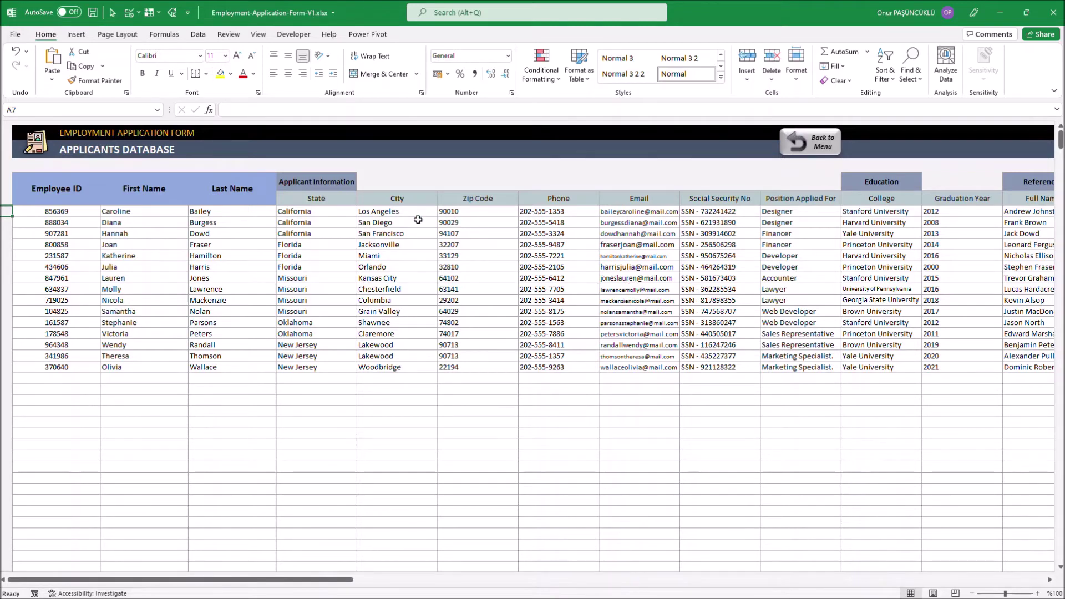
pyautogui.click(334, 186)
pyautogui.click(362, 186)
pyautogui.click(415, 199)
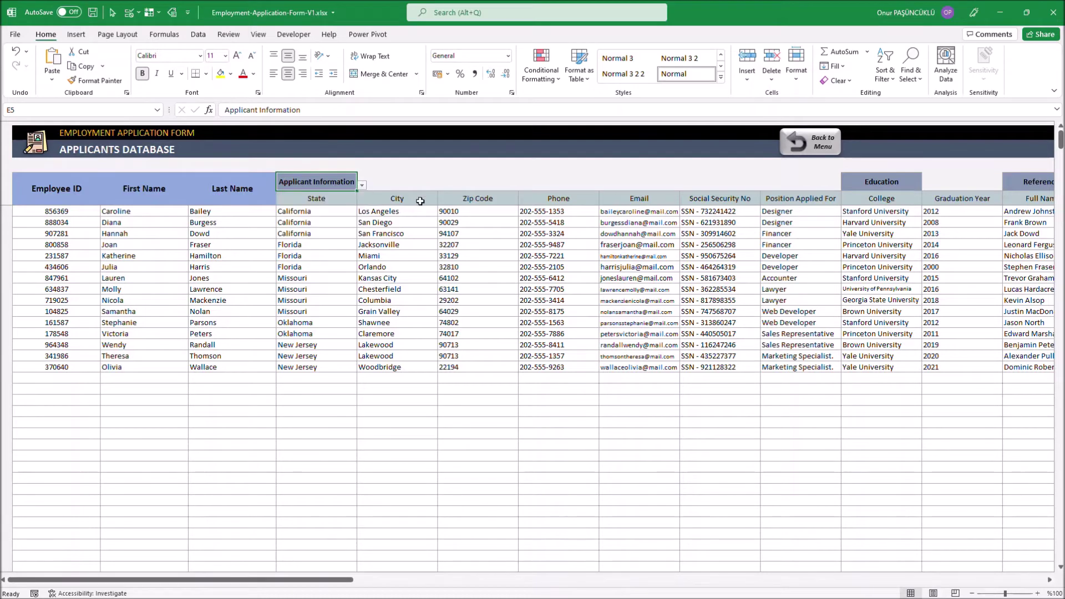
pyautogui.click(435, 201)
pyautogui.click(442, 201)
pyautogui.press('Escape')
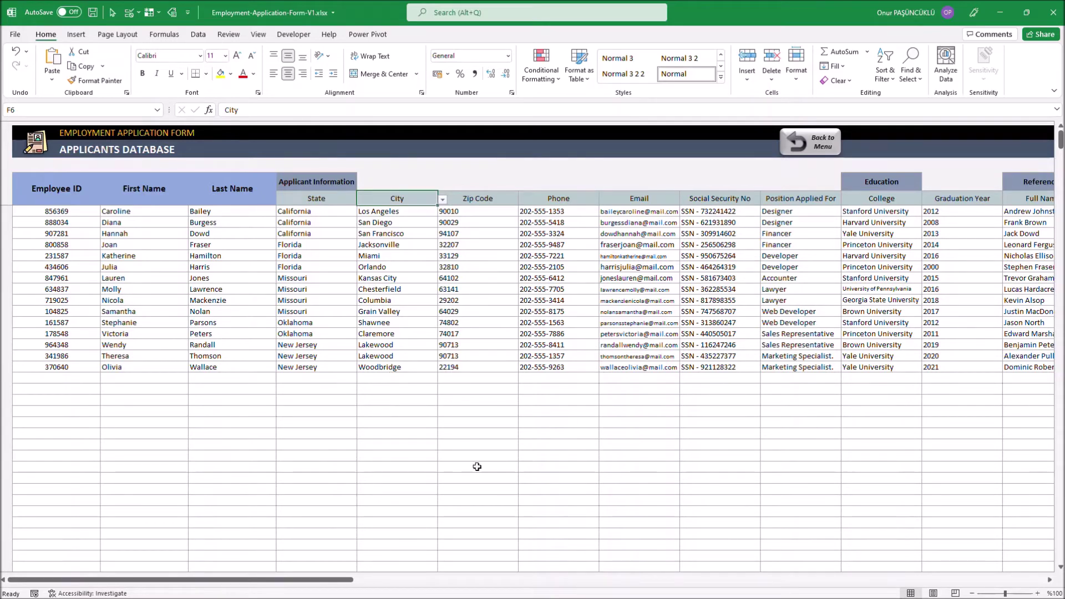
pyautogui.click(806, 152)
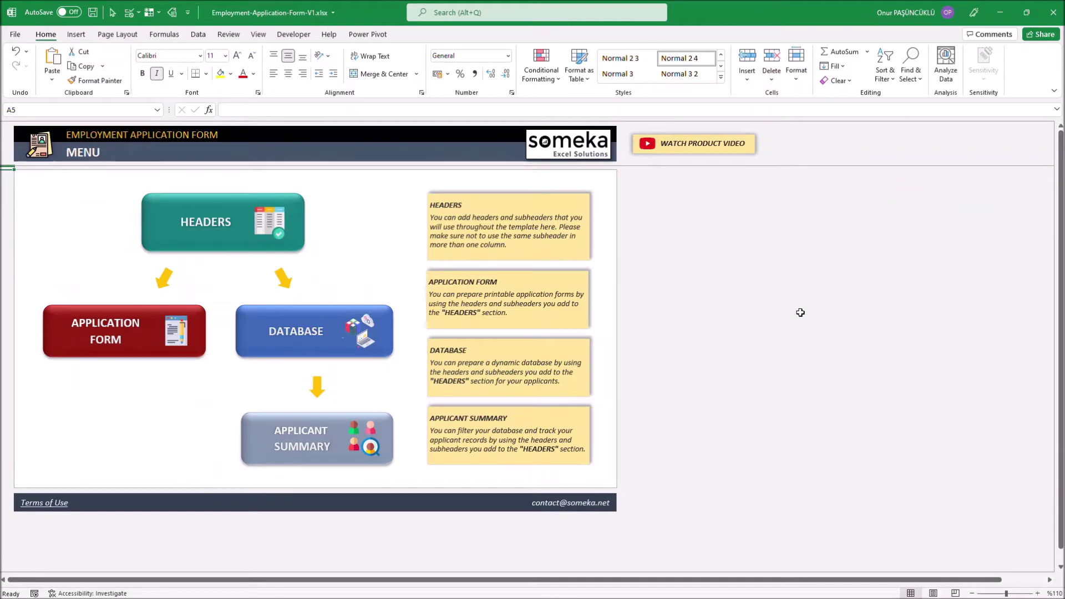
# - On the Applicant Summary, inspect the Applicant Information and Zip Code header dropdowns without changing them
pyautogui.click(324, 439)
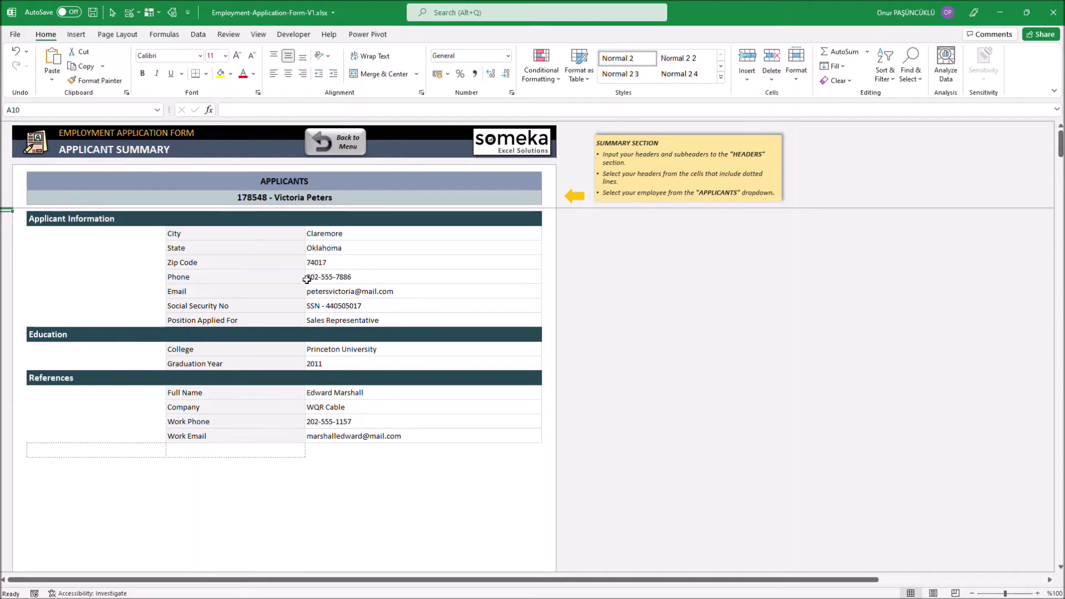
pyautogui.click(161, 221)
pyautogui.click(171, 221)
pyautogui.click(264, 266)
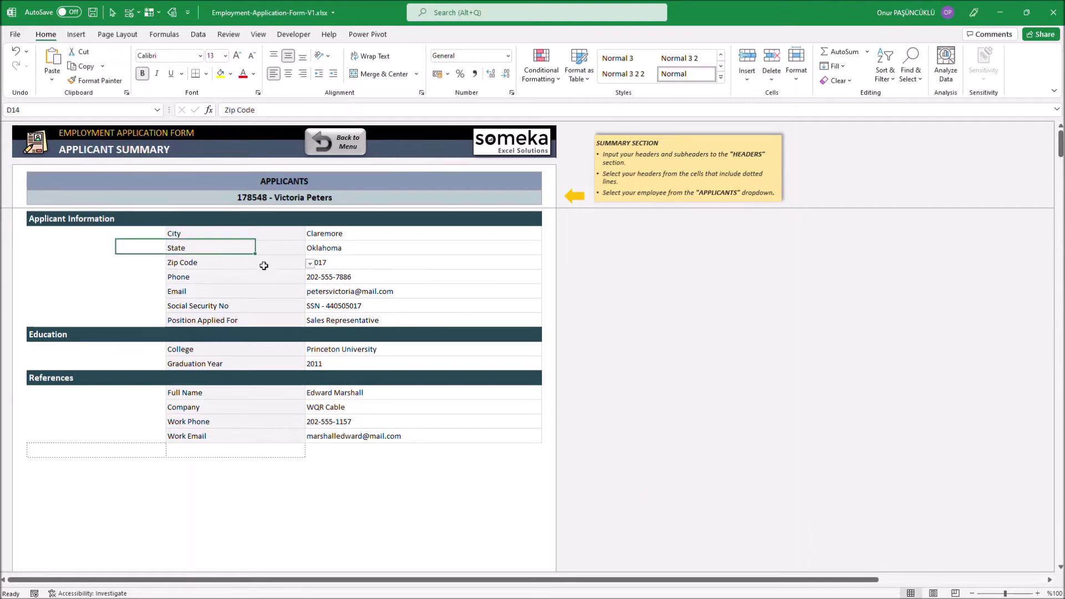
pyautogui.click(310, 264)
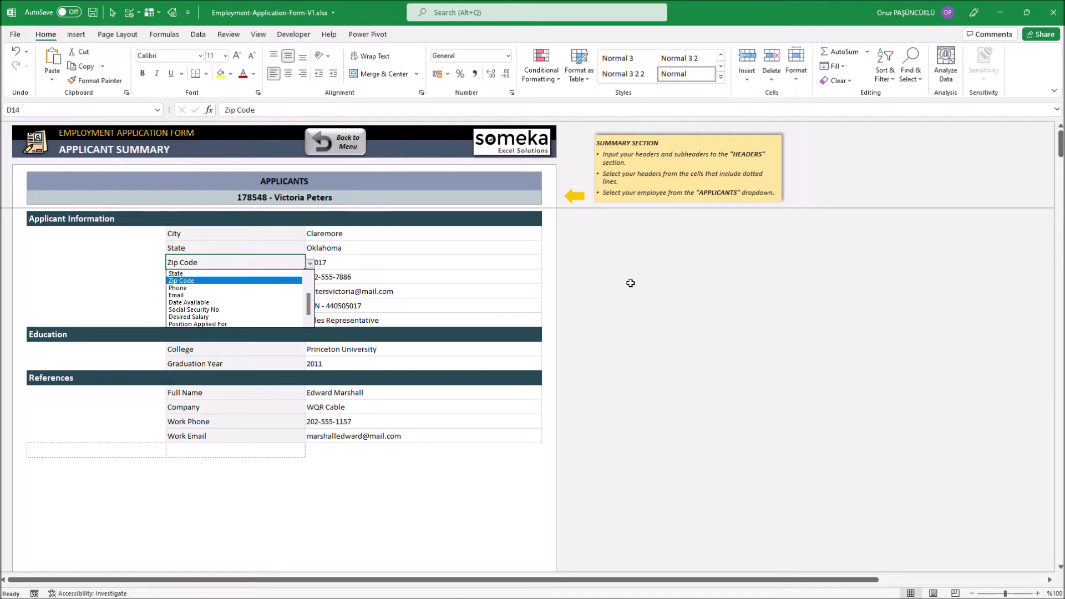
pyautogui.press('Escape')
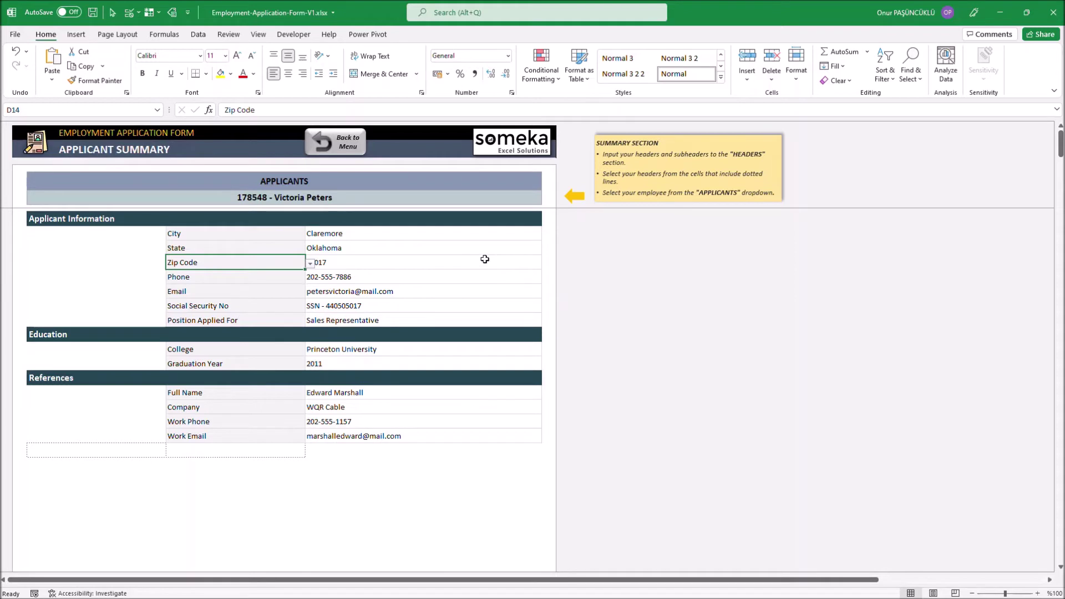
# - Pick a different applicant from the APPLICANTS dropdown in C8
pyautogui.click(520, 202)
pyautogui.click(538, 199)
pyautogui.click(547, 198)
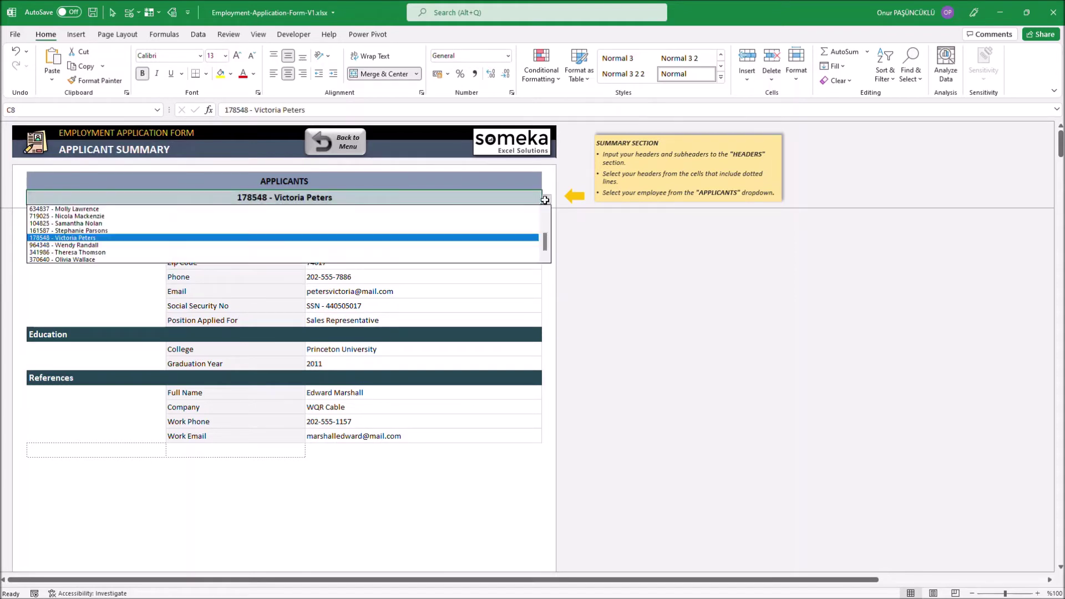
pyautogui.click(521, 225)
pyautogui.click(547, 198)
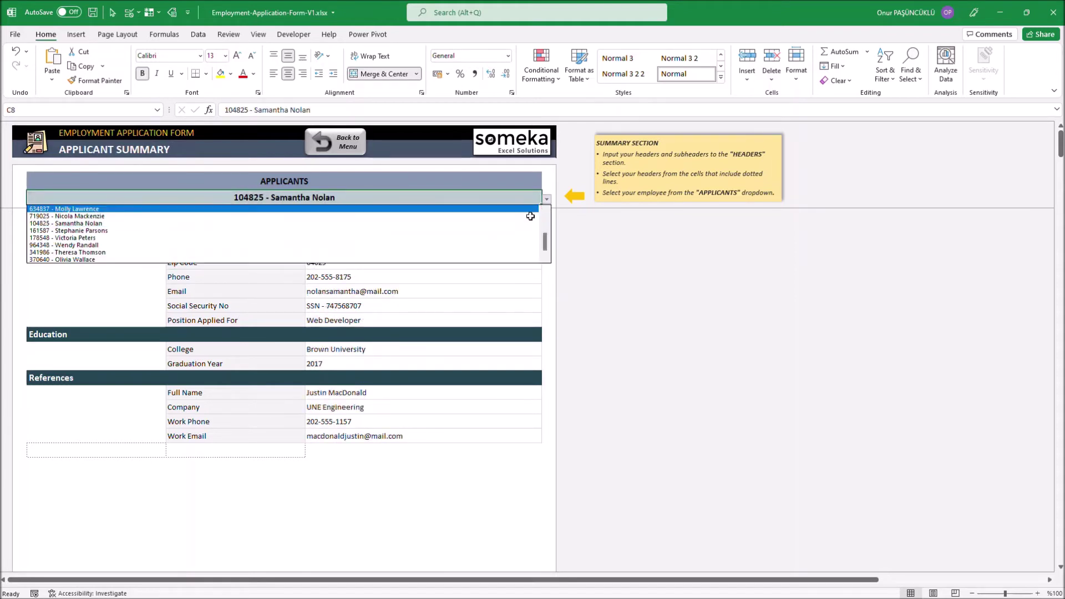
pyautogui.click(514, 240)
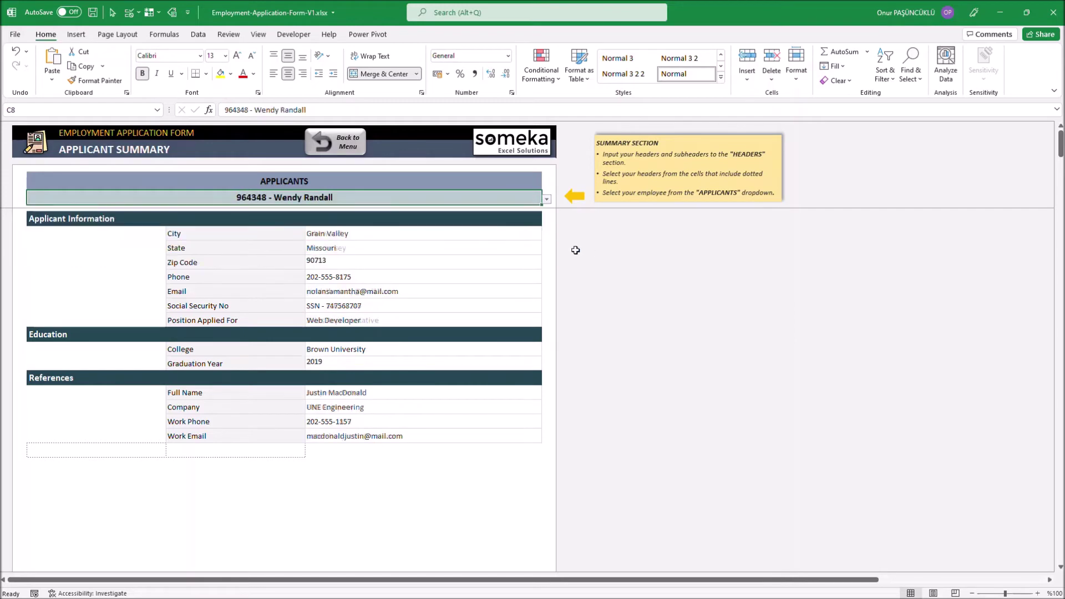
# - On the Headers sheet, enter the new section header 'Skills' in H5
pyautogui.click(354, 145)
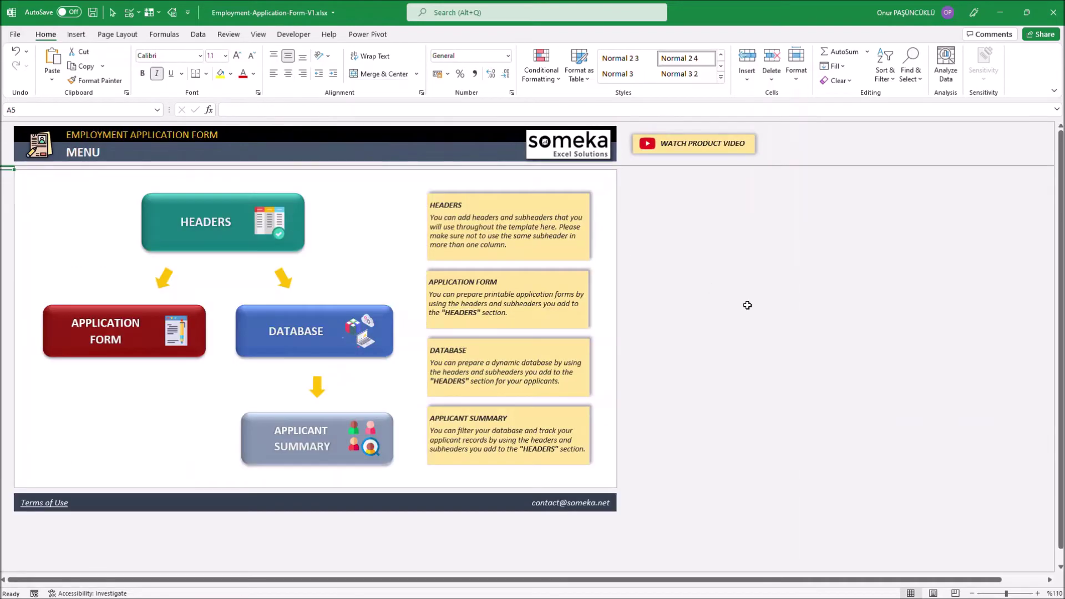
pyautogui.click(208, 229)
pyautogui.click(645, 196)
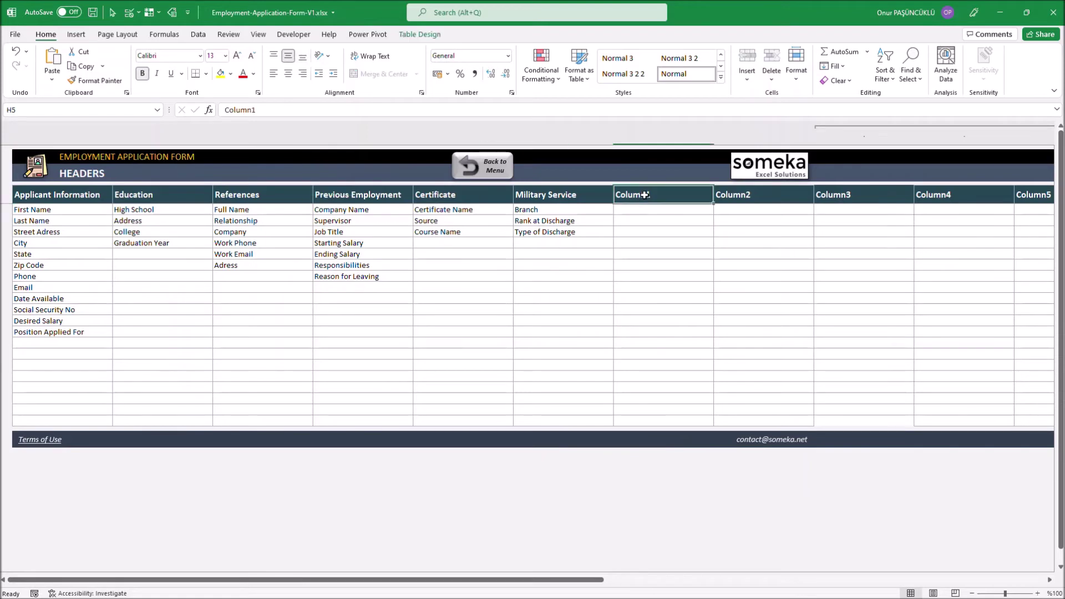
pyautogui.press('capslock')
pyautogui.write('S')
pyautogui.press('capslock')
pyautogui.write('kills')
pyautogui.press('Return')
# - Add 'Description' and 'Experience' as Skills subheaders in H6 and H7
pyautogui.write('Description')
pyautogui.press('Return')
pyautogui.press('capslock')
pyautogui.write('S')
pyautogui.press('capslock')
pyautogui.write('xperience')
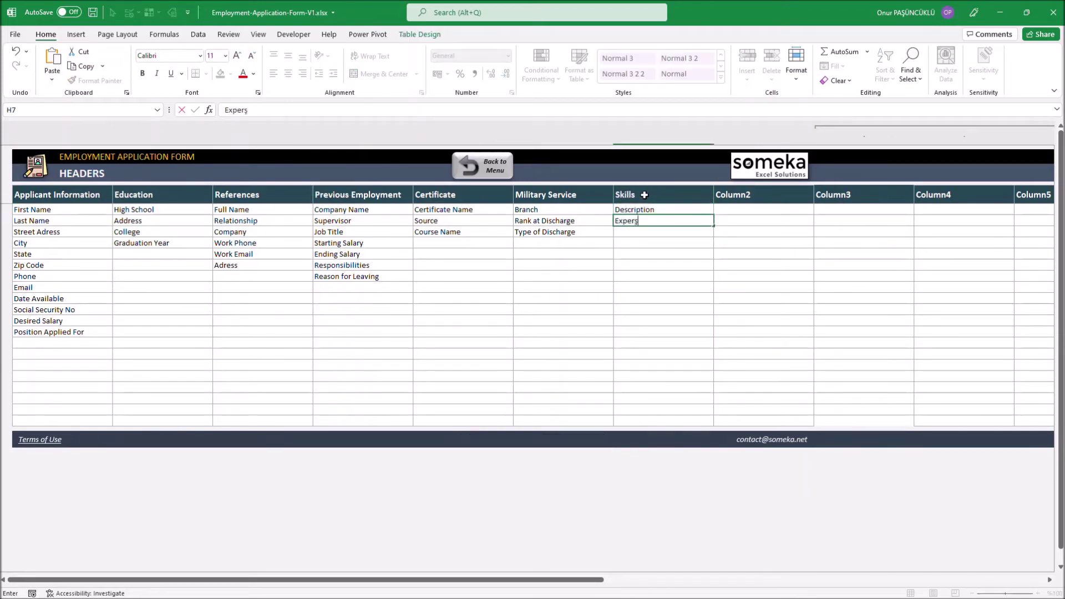
pyautogui.press('Return')
# - On the Application Form, set the empty section slot C37 below References to Skills
pyautogui.click(483, 166)
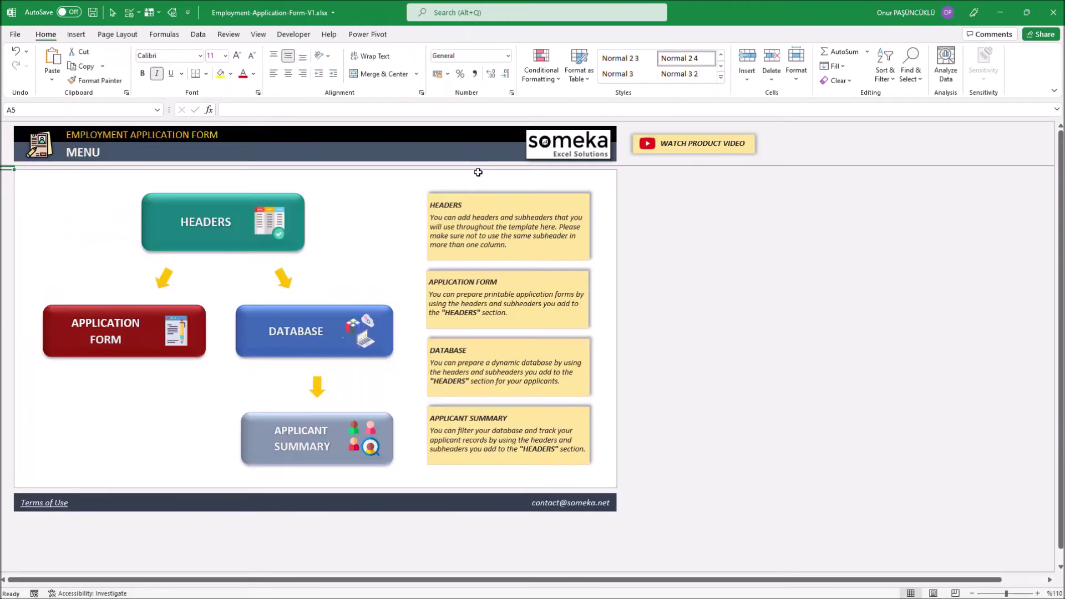
pyautogui.click(126, 333)
pyautogui.scroll(-5, 133, 344)
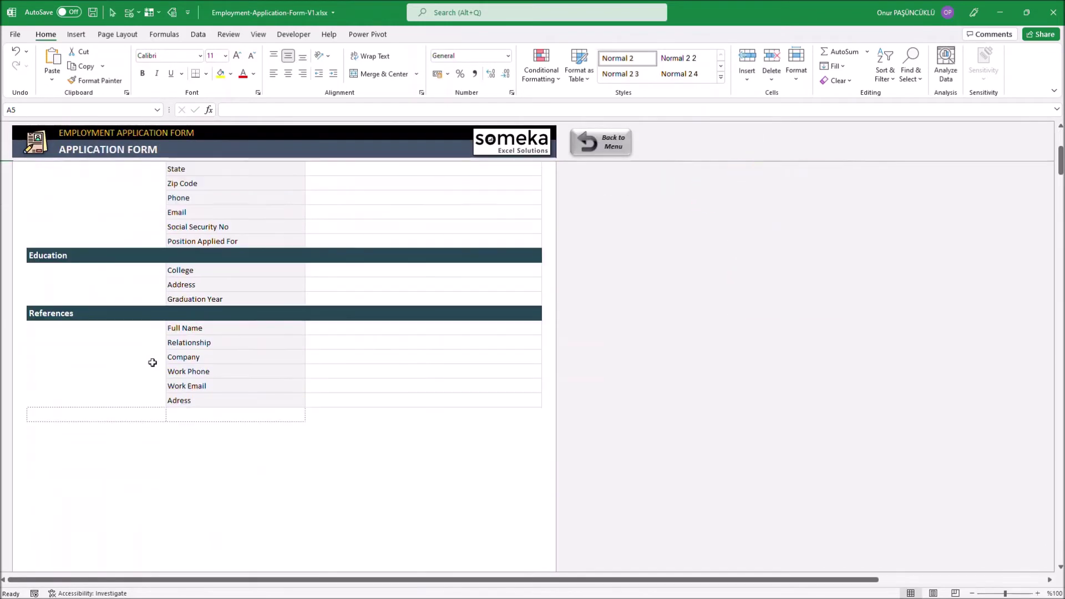
pyautogui.click(111, 415)
pyautogui.click(171, 416)
pyautogui.click(147, 469)
# - Set the Skills rows D38 to Description and D39 to Experience
pyautogui.click(311, 431)
pyautogui.click(293, 441)
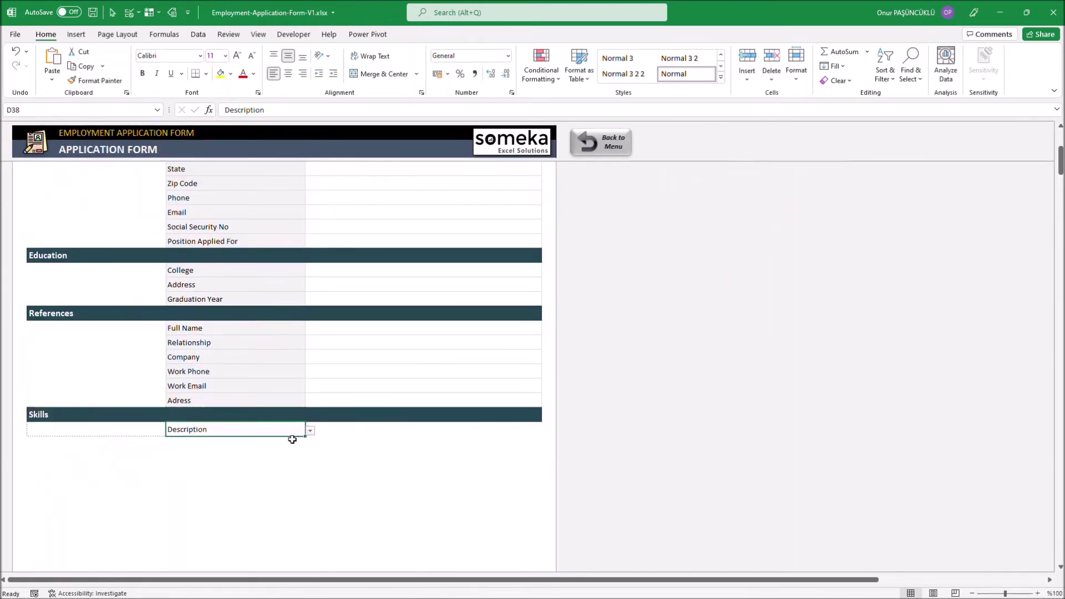
pyautogui.click(313, 445)
pyautogui.click(184, 462)
# - Go to the Applicants Database sheet and scroll across to its empty columns
pyautogui.click(583, 152)
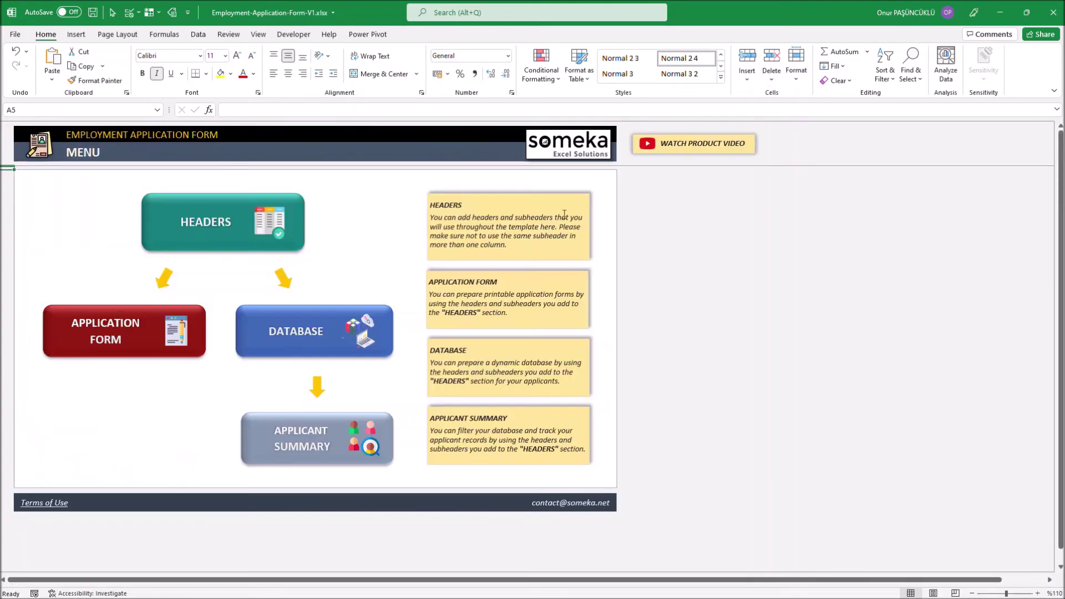
pyautogui.click(295, 341)
pyautogui.moveTo(333, 580); pyautogui.dragTo(577, 577)
# - Set database section R5 to Skills with subheaders Description in R6 and Experience in S6
pyautogui.click(444, 186)
pyautogui.click(487, 185)
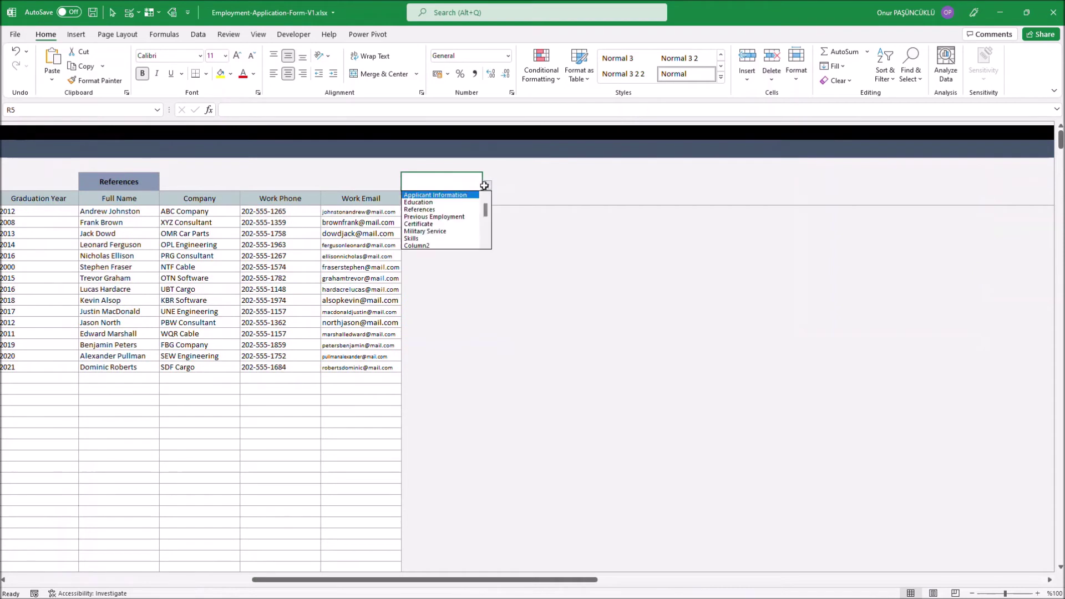
pyautogui.click(444, 238)
pyautogui.click(472, 198)
pyautogui.click(487, 200)
pyautogui.click(433, 209)
pyautogui.click(521, 198)
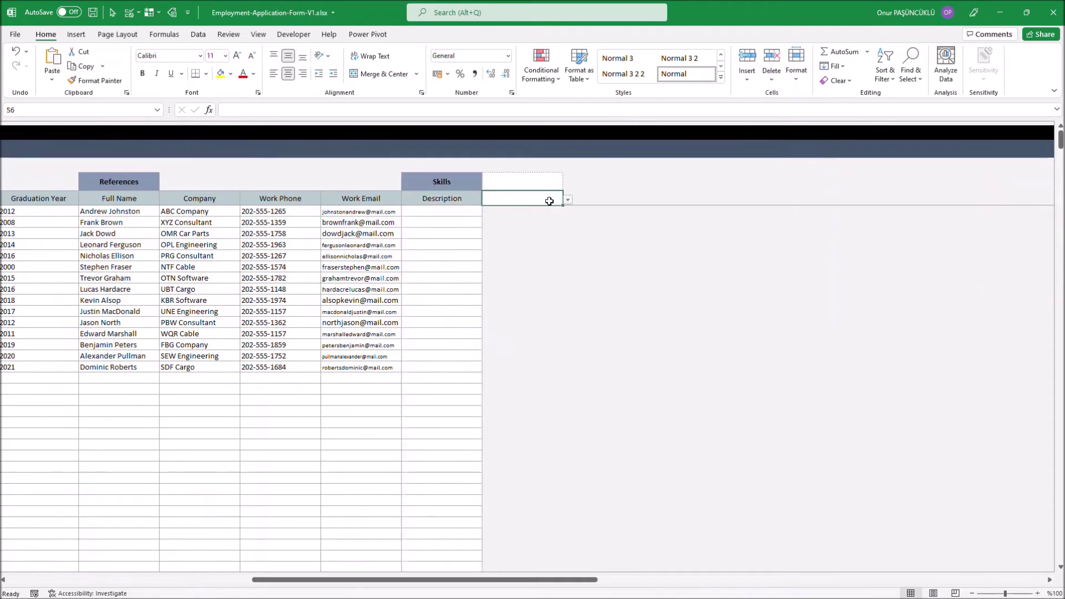
pyautogui.click(568, 200)
pyautogui.click(553, 216)
# - Enter Microsoft Excel, Microsoft Word, Microsoft Powerpoint in R7:R9 and paste them down to row 21
pyautogui.click(445, 210)
pyautogui.press('capslock')
pyautogui.write('Mic')
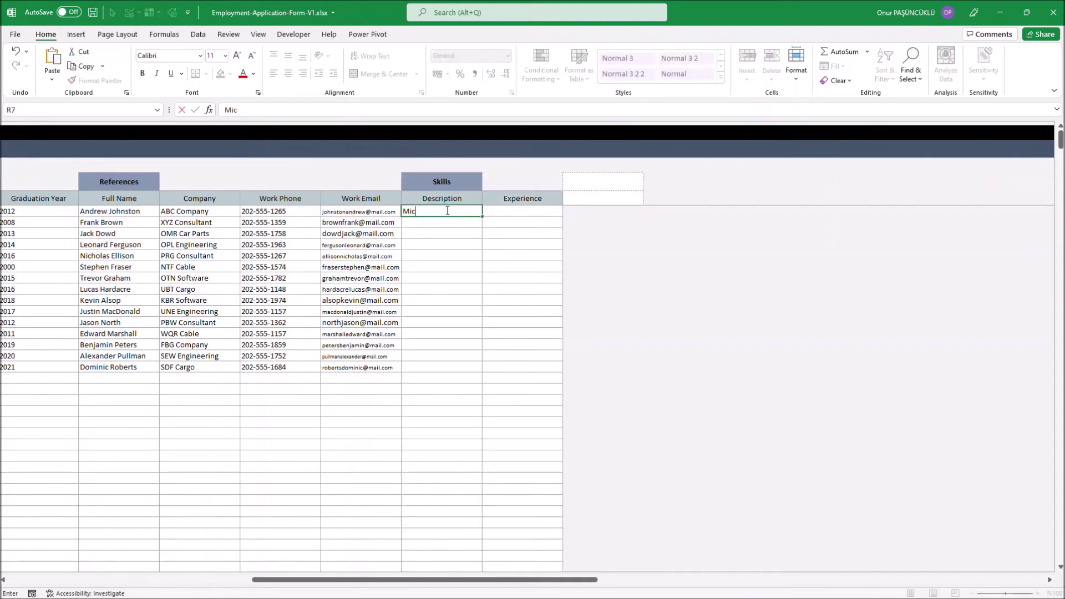
pyautogui.write('rosoft Excel')
pyautogui.press('Return')
pyautogui.write('Microso')
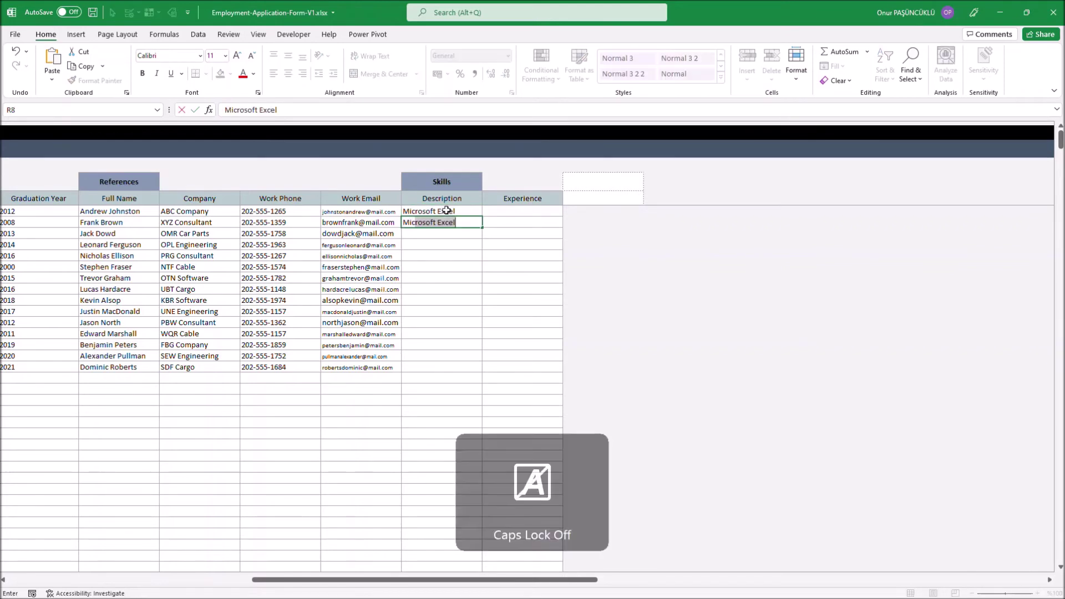
pyautogui.write('ft Word')
pyautogui.press('Return')
pyautogui.write('Microf')
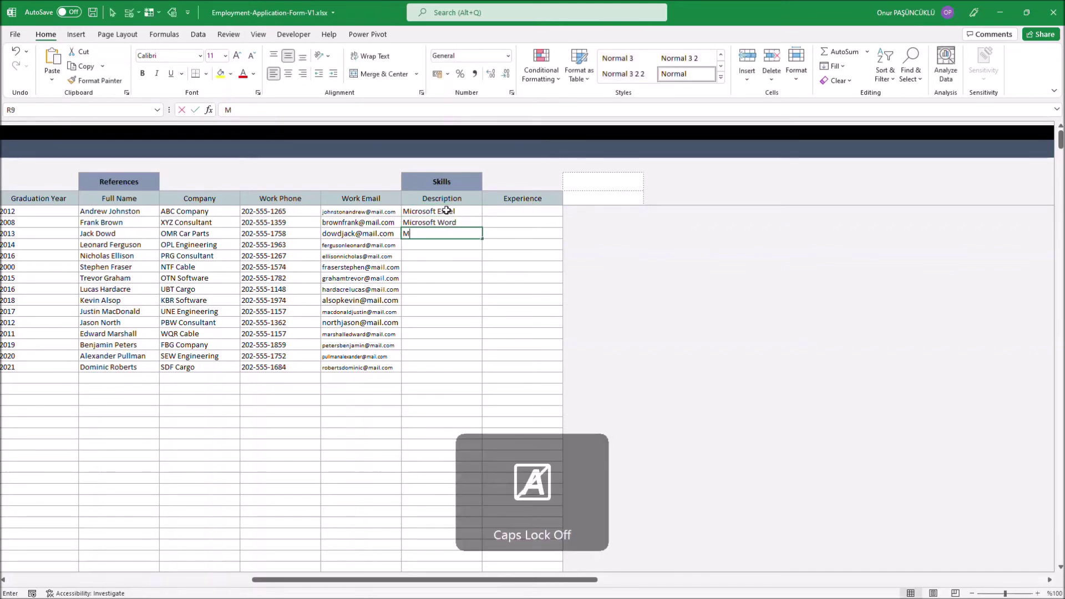
pyautogui.press('BackSpace')
pyautogui.write('soft')
pyautogui.press('capslock')
pyautogui.write('P')
pyautogui.press('capslock')
pyautogui.write('owerpoint')
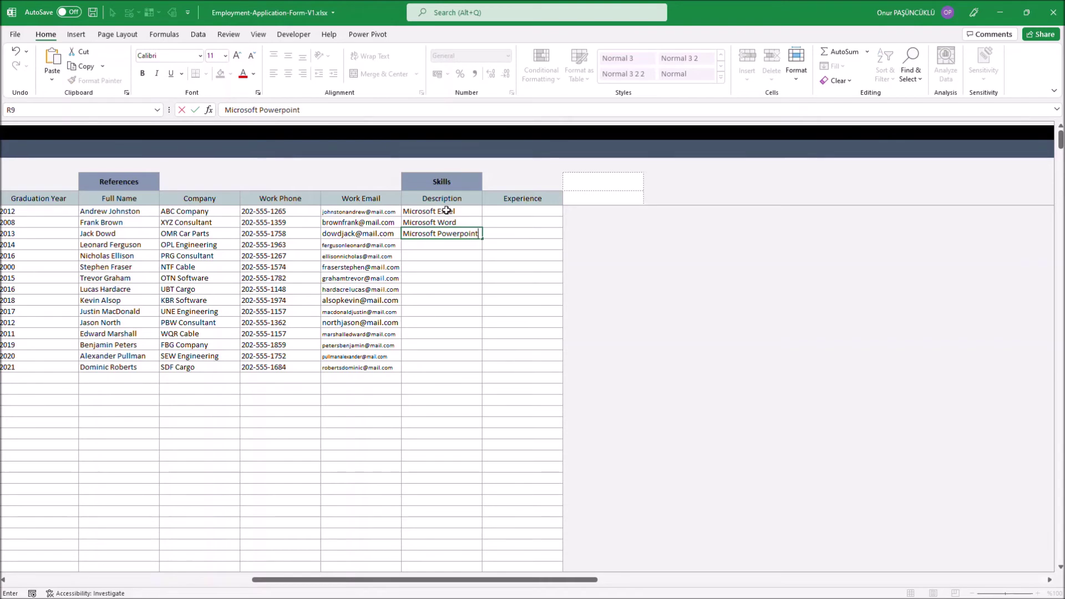
pyautogui.moveTo(447, 211); pyautogui.dragTo(416, 368)
pyautogui.hotkey('ctrl', 'c')
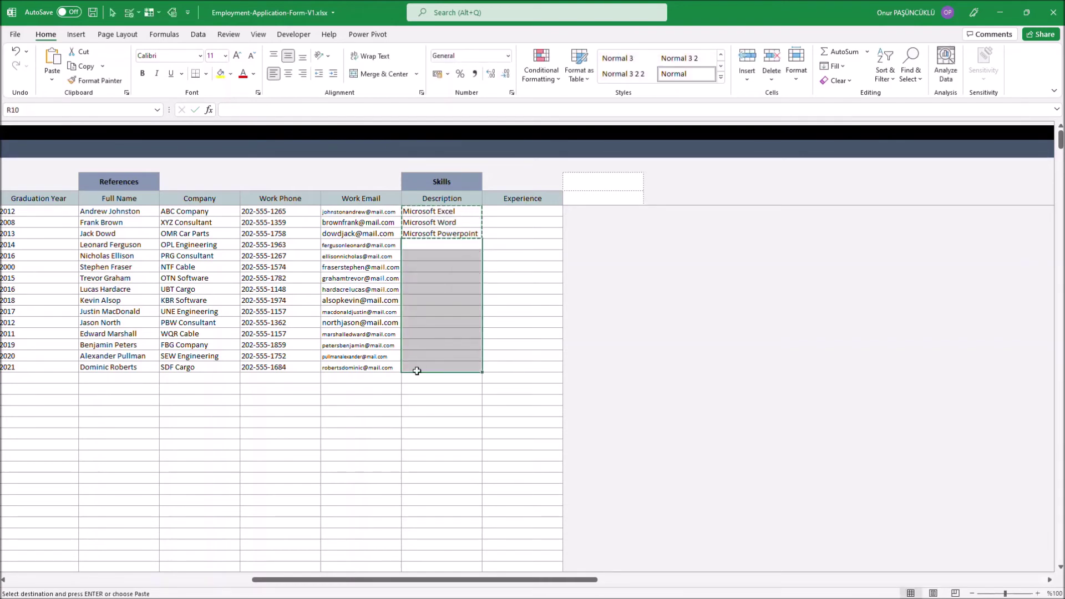
pyautogui.hotkey('ctrl', 'alt', 'v')
pyautogui.press('Return')
# - Enter '1 Year' in S7 and clear the unwanted Flash Fill results below it
pyautogui.click(522, 212)
pyautogui.write('1')
pyautogui.press('capslock')
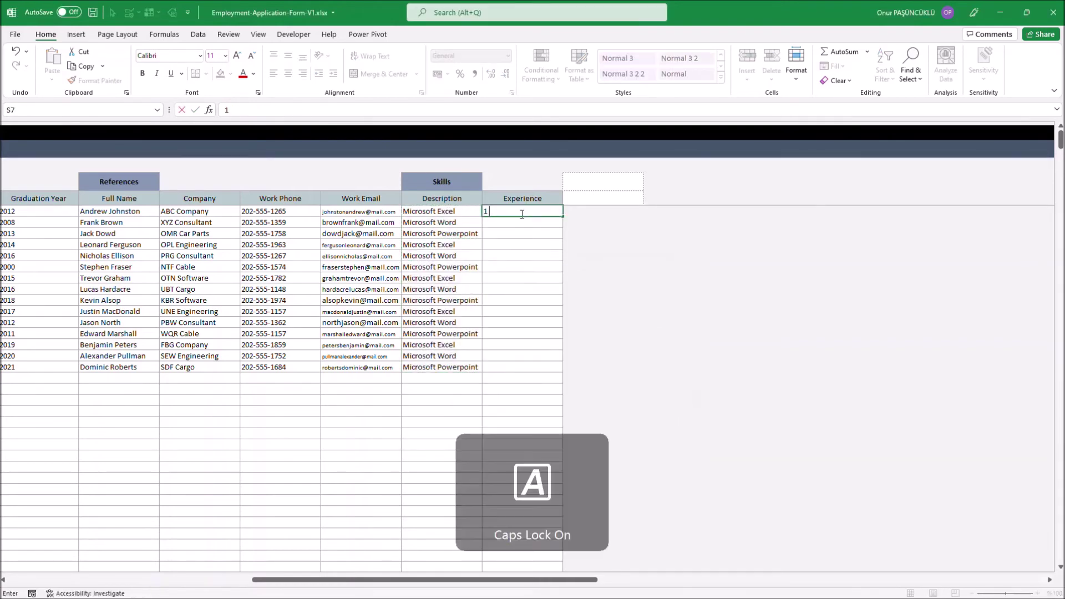
pyautogui.write('Y')
pyautogui.press('capslock')
pyautogui.write('ear')
pyautogui.hotkey('ctrl', 'Return')
pyautogui.hotkey('ctrl', 'e')
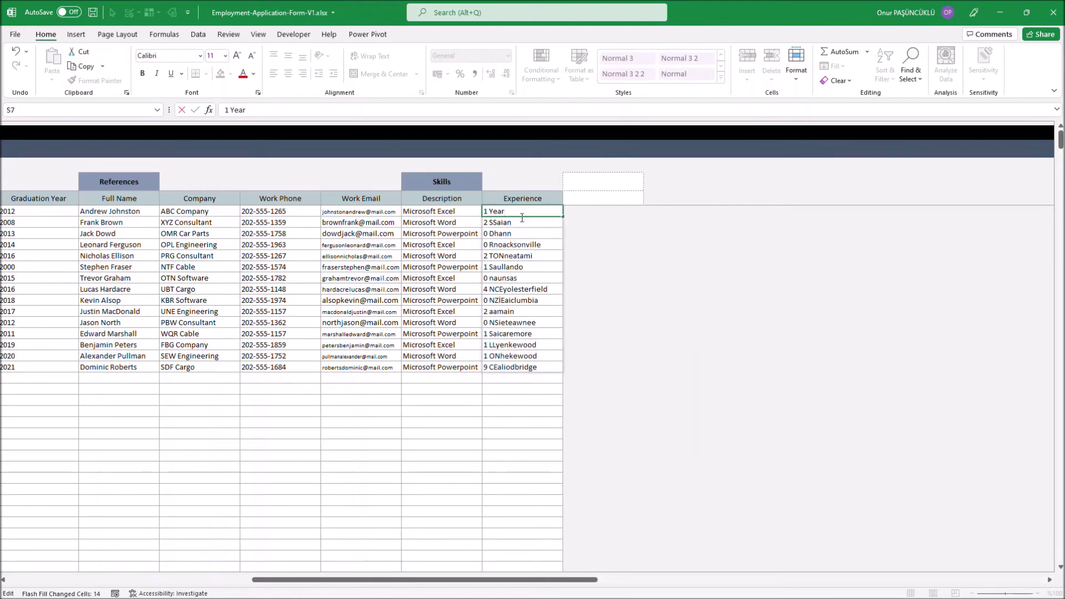
pyautogui.moveTo(521, 221); pyautogui.dragTo(520, 370)
pyautogui.press('Delete')
# - Enter '2 Years' and '3 Years' for the second and third applicants
pyautogui.click(508, 222)
pyautogui.write('2')
pyautogui.press('capslock')
pyautogui.write('Y')
pyautogui.press('capslock')
pyautogui.write('ears')
pyautogui.press('Return')
pyautogui.write('3 Y')
pyautogui.press('capslock')
pyautogui.write('ears')
# - Copy the three experience values and paste them as values down to row 21
pyautogui.moveTo(500, 212); pyautogui.dragTo(506, 369)
pyautogui.hotkey('ctrl', 'c')
pyautogui.hotkey('ctrl', 'alt', 'v')
pyautogui.press('v')
pyautogui.press('Return')
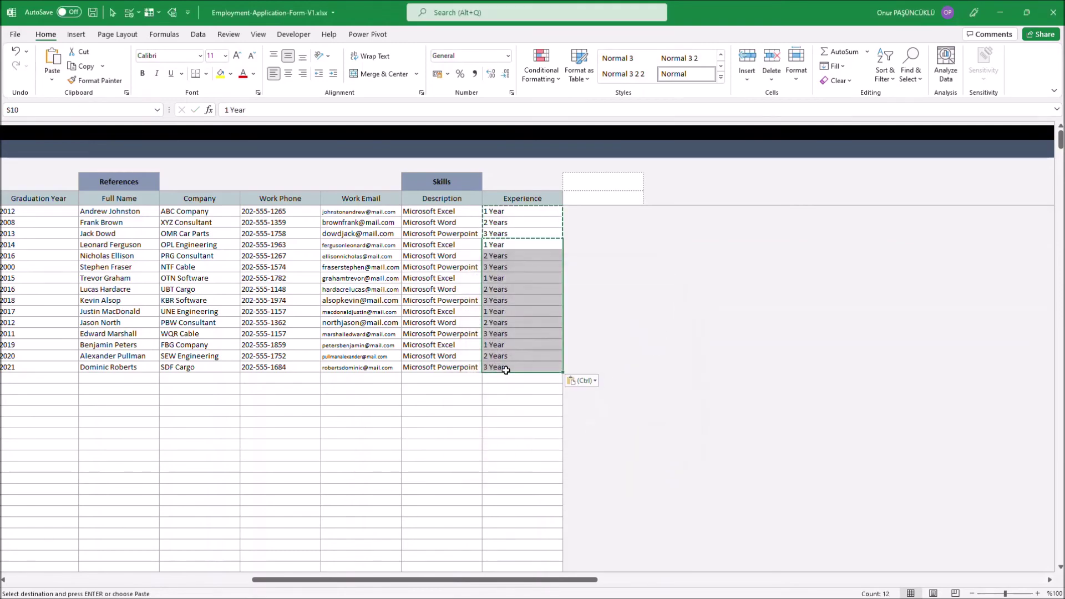
pyautogui.press('Escape')
pyautogui.moveTo(553, 580); pyautogui.dragTo(307, 580)
# - On the Applicant Summary, set B27 to Skills, D28 to Description and D29 to Experience
pyautogui.click(813, 151)
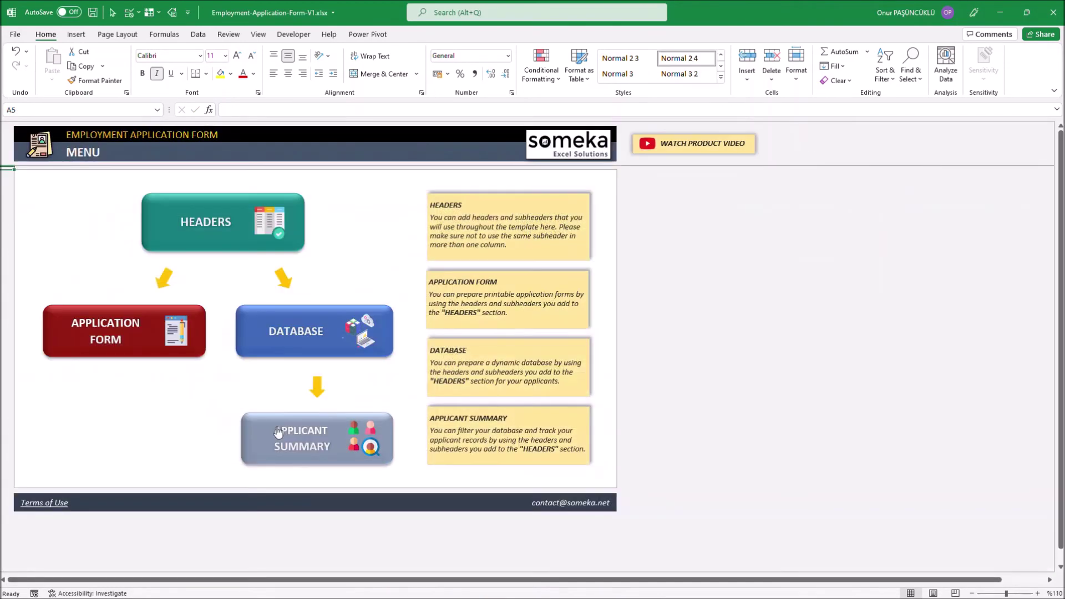
pyautogui.click(302, 434)
pyautogui.click(155, 450)
pyautogui.click(172, 450)
pyautogui.click(148, 497)
pyautogui.click(304, 464)
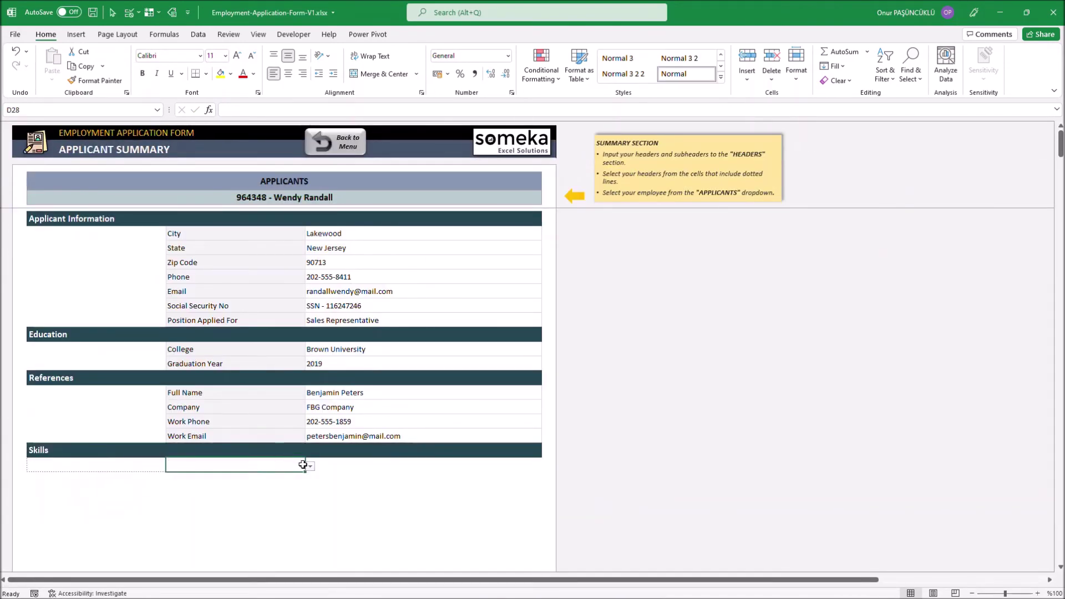
pyautogui.click(310, 464)
pyautogui.click(296, 478)
pyautogui.click(297, 478)
pyautogui.click(310, 479)
pyautogui.click(188, 498)
# - Switch between several applicants in the C8 dropdown to check their Skills entries
pyautogui.click(552, 200)
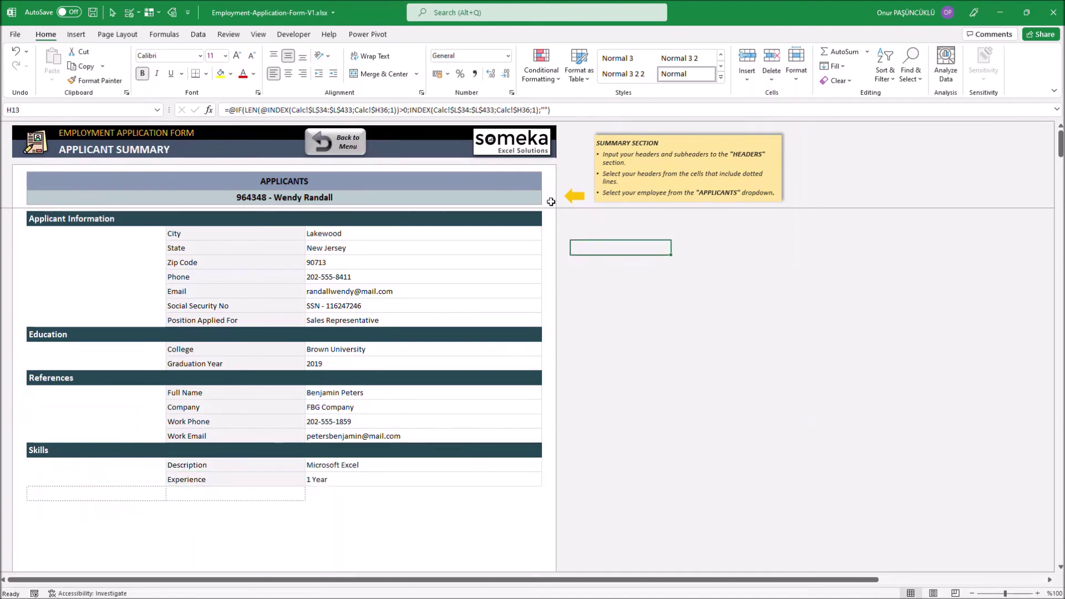
pyautogui.click(543, 203)
pyautogui.click(546, 199)
pyautogui.click(529, 218)
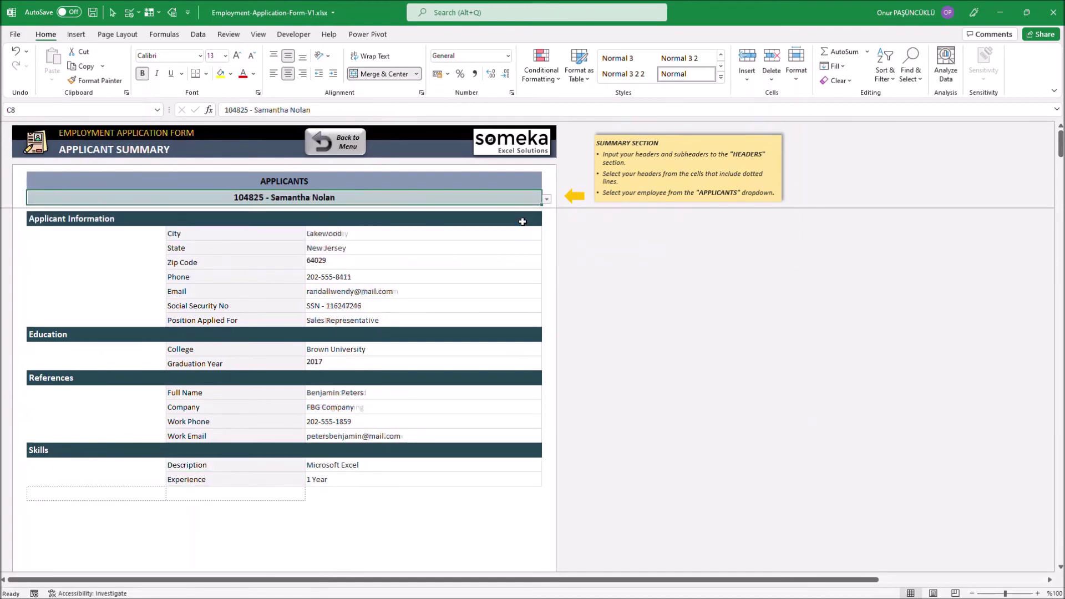
pyautogui.click(547, 199)
pyautogui.click(503, 242)
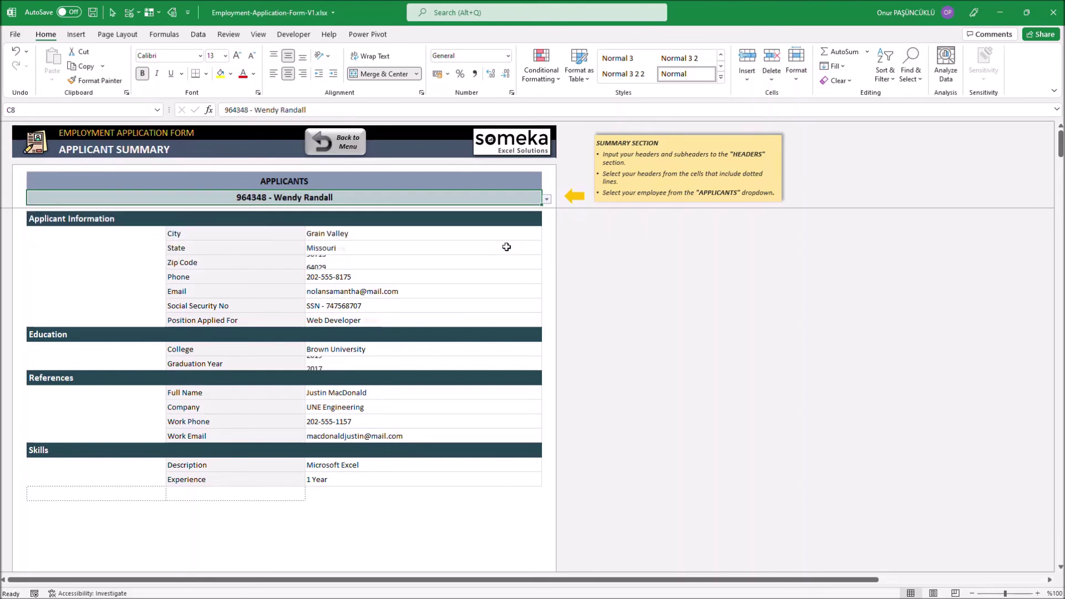
pyautogui.click(546, 199)
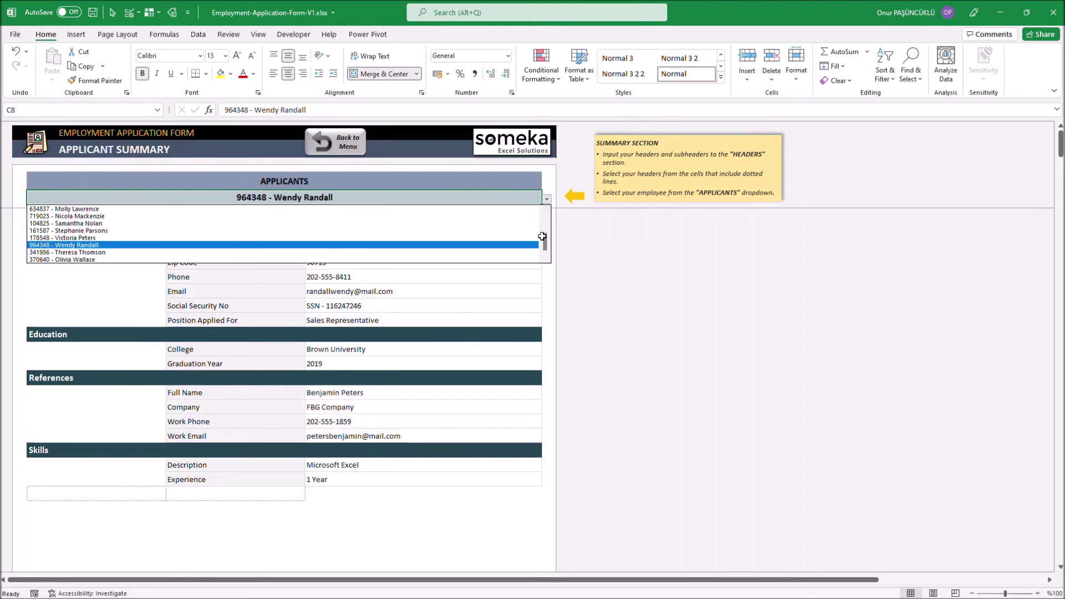
pyautogui.scroll(-2, 535, 228)
pyautogui.click(512, 223)
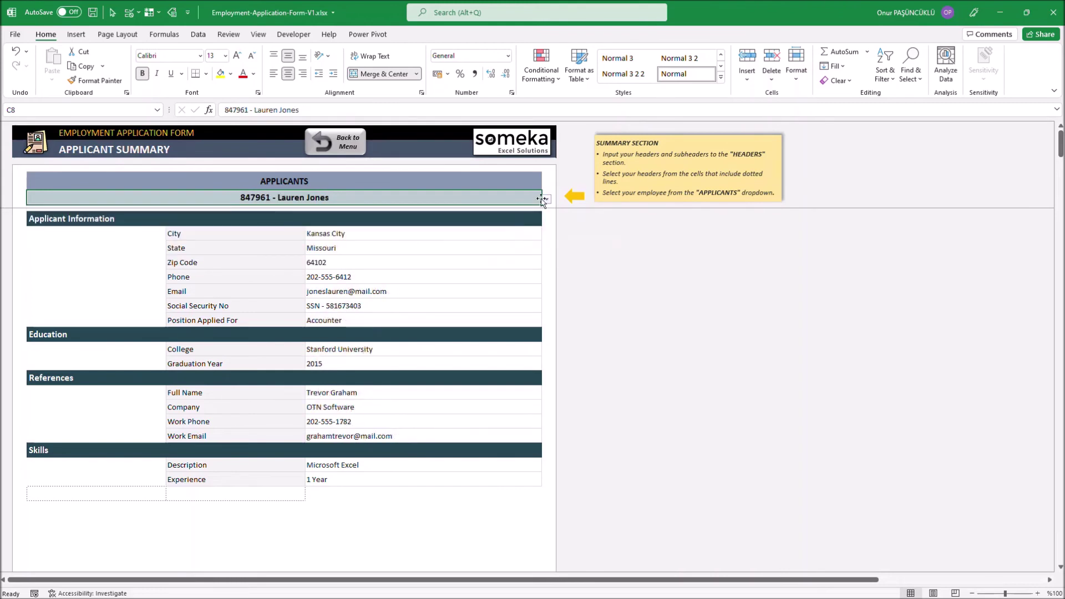
pyautogui.click(547, 199)
pyautogui.click(514, 236)
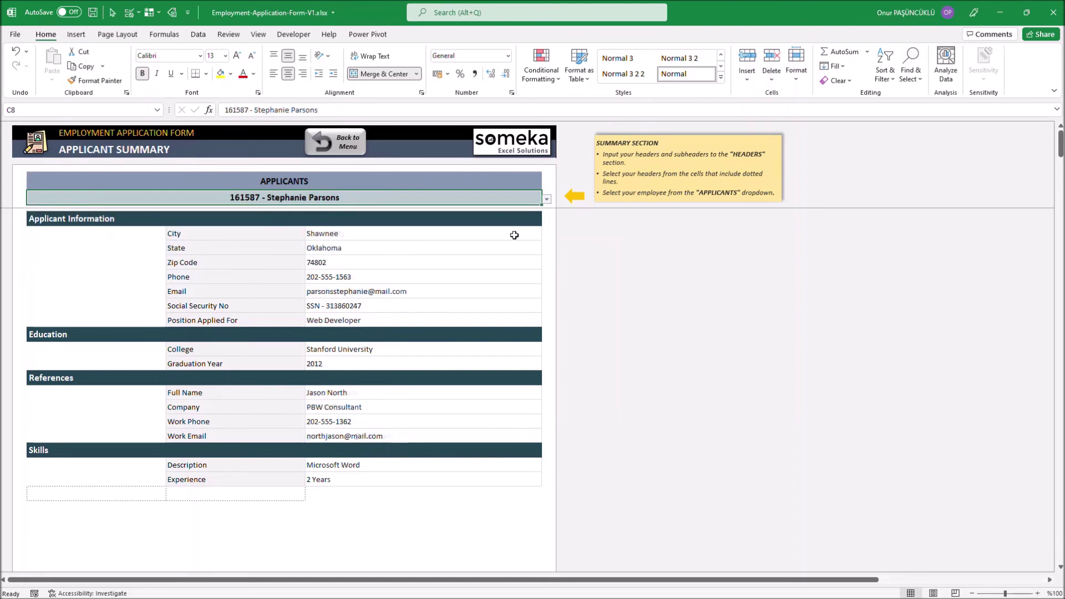